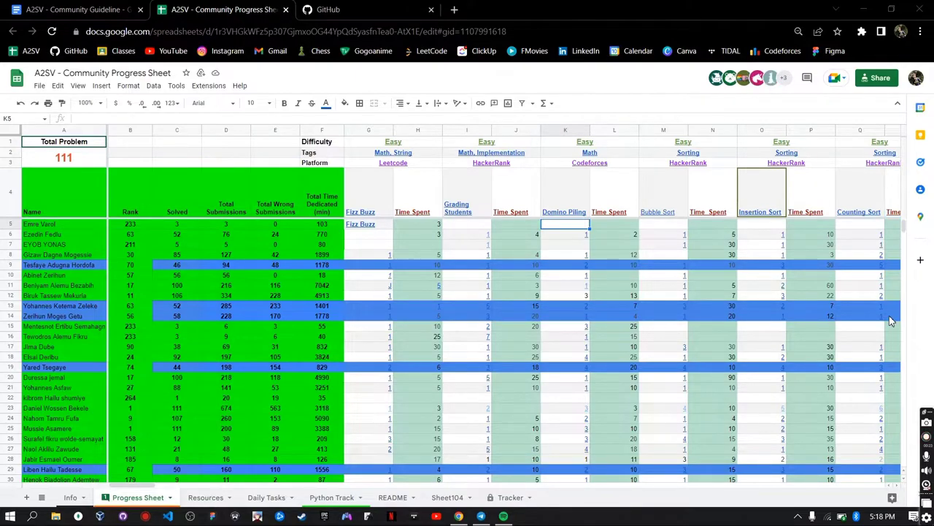
- Switch from the Progress Sheet to the Info sheet and scroll to the empty rows below the last member
mouse_move(776, 209)
click(525, 246)
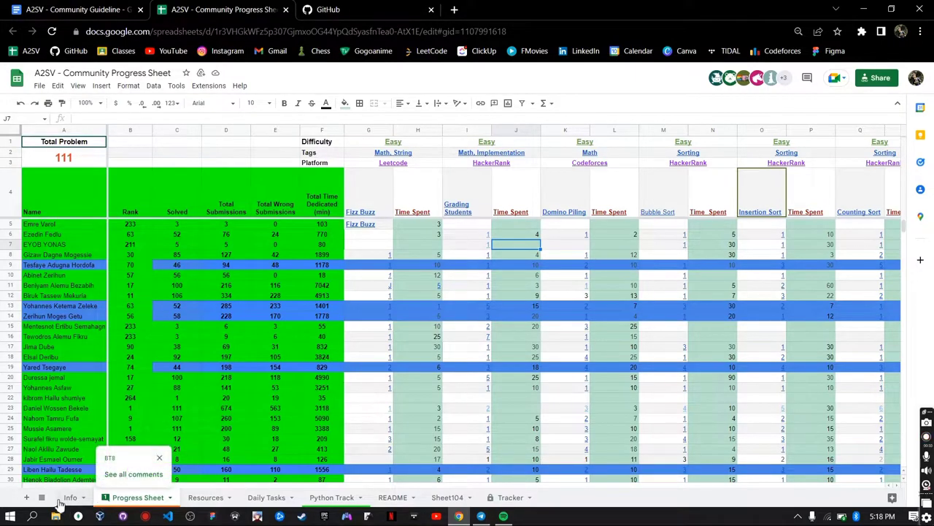
click(70, 499)
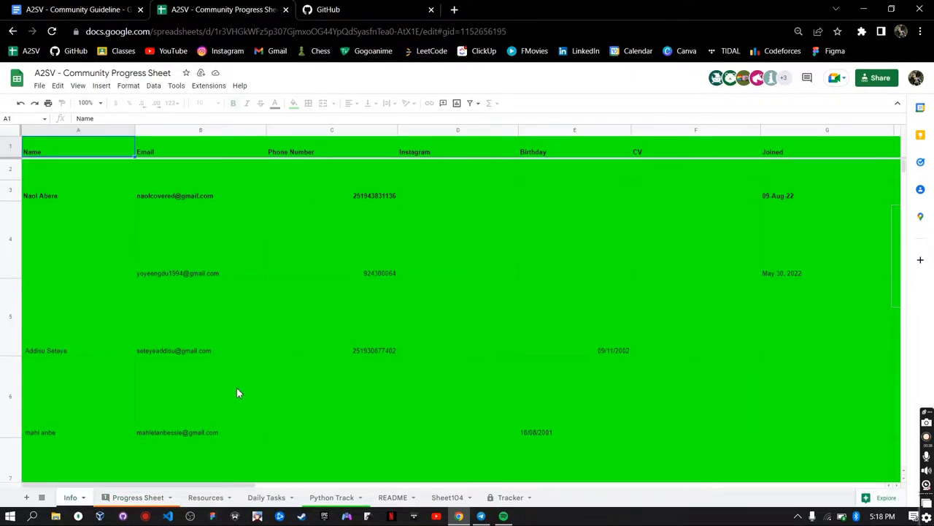
scroll(361, 321, down, 15)
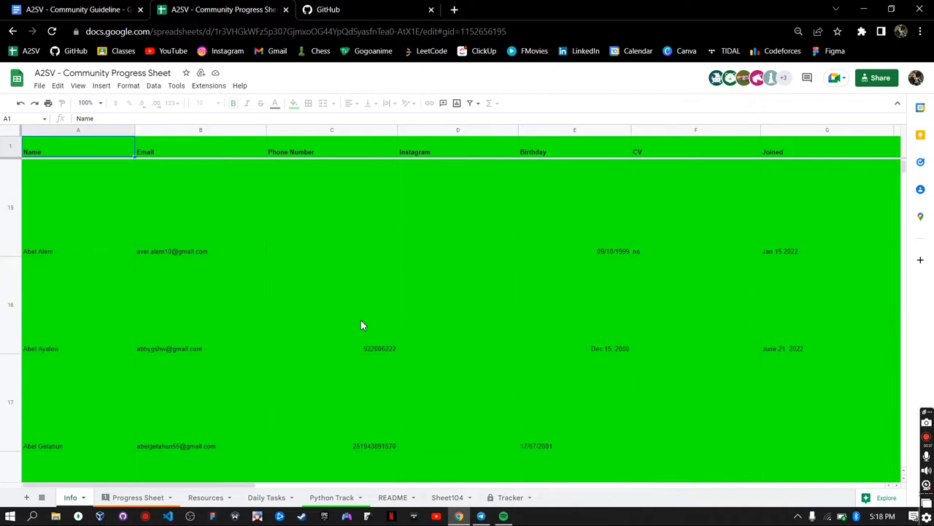
scroll(361, 321, down, 17)
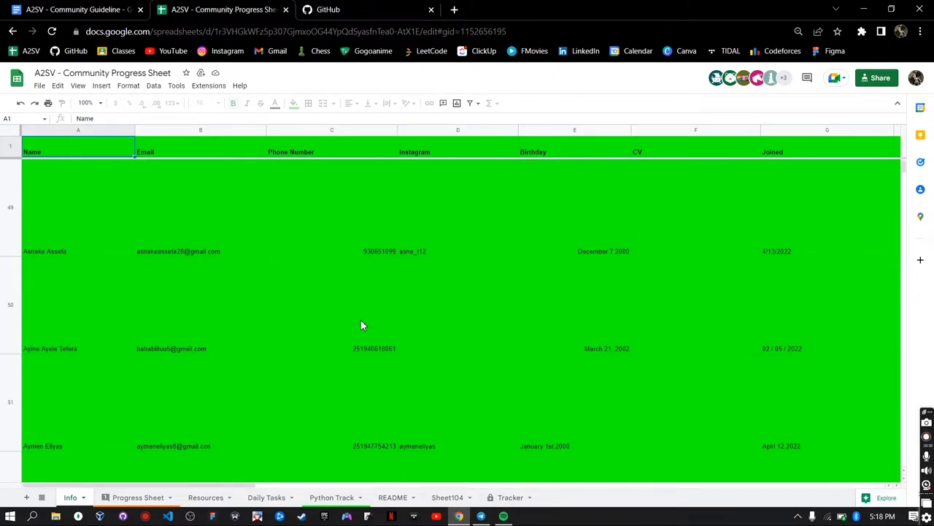
scroll(360, 324, down, 20)
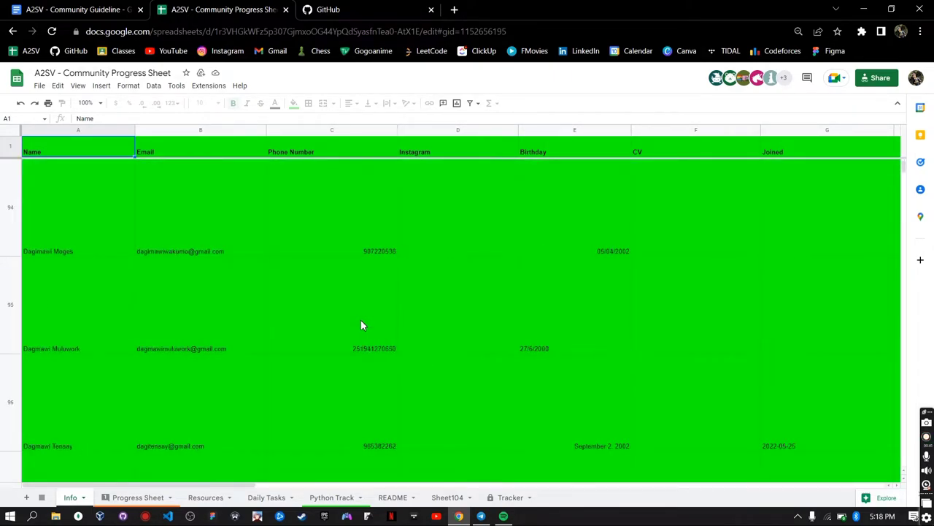
scroll(361, 325, down, 20)
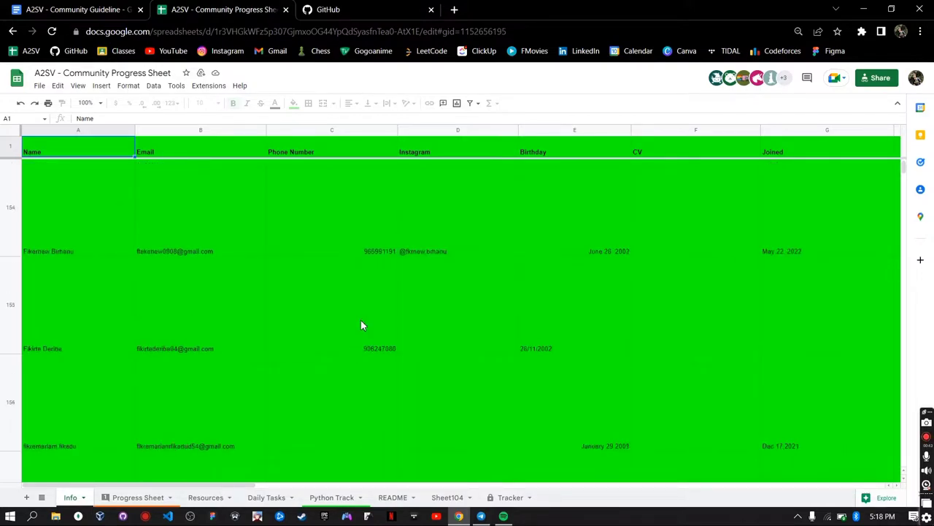
scroll(361, 325, down, 13)
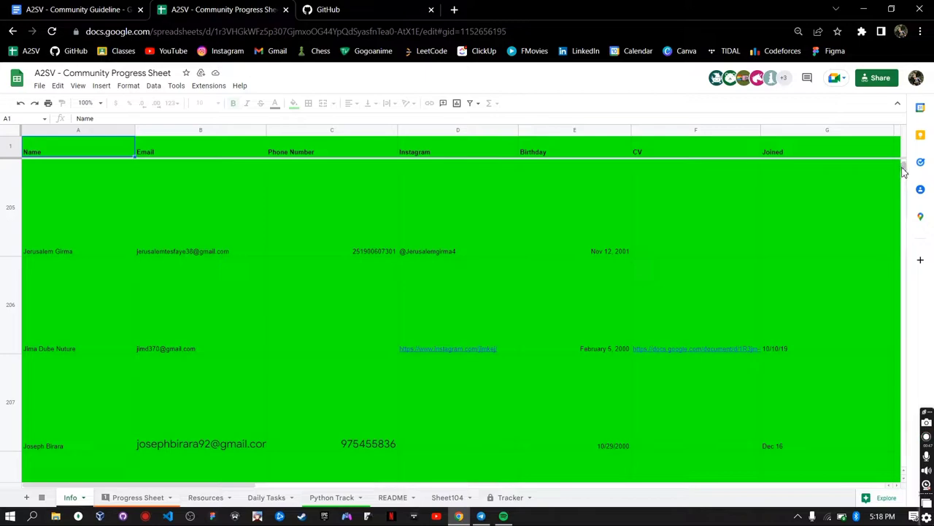
drag(903, 167, 902, 179)
- Enter a sample member's name, e-mail and phone number in row 1043, moving on past Instagram and Birthday
click(81, 305)
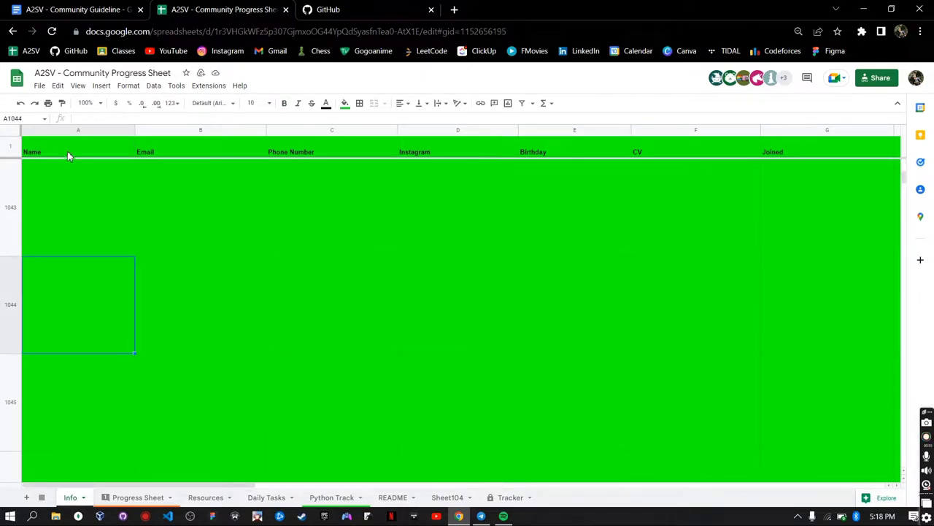
click(67, 151)
click(81, 216)
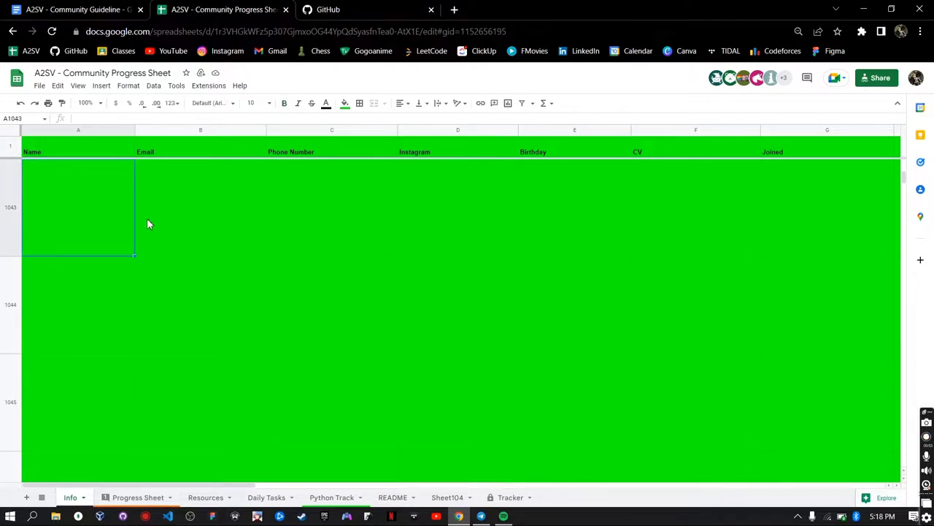
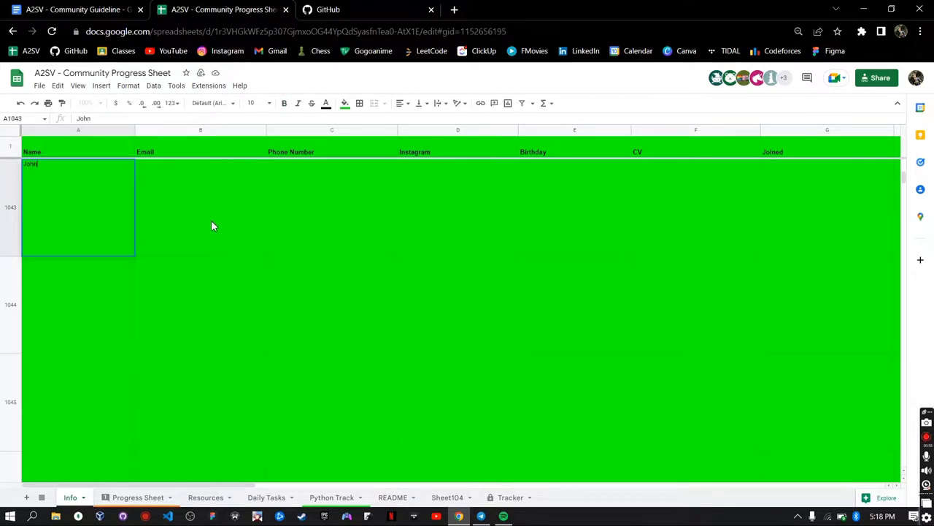
key(Tab)
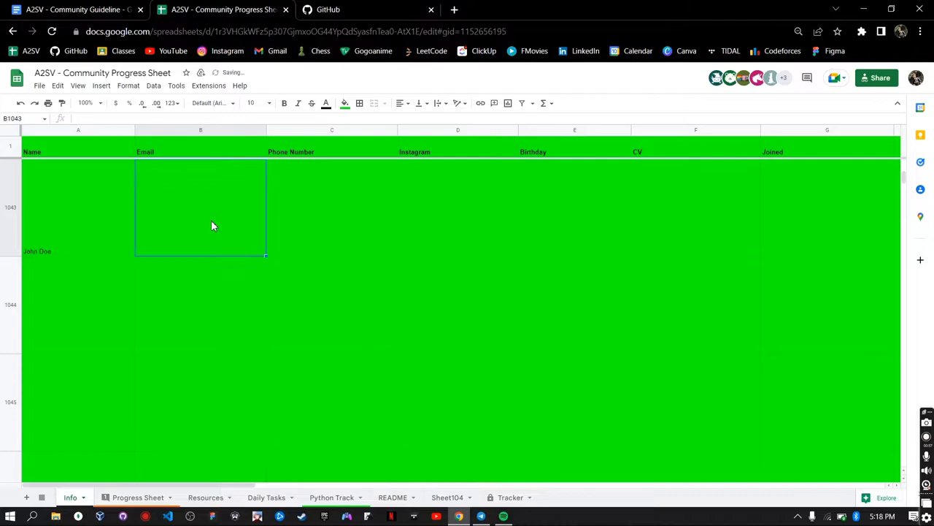
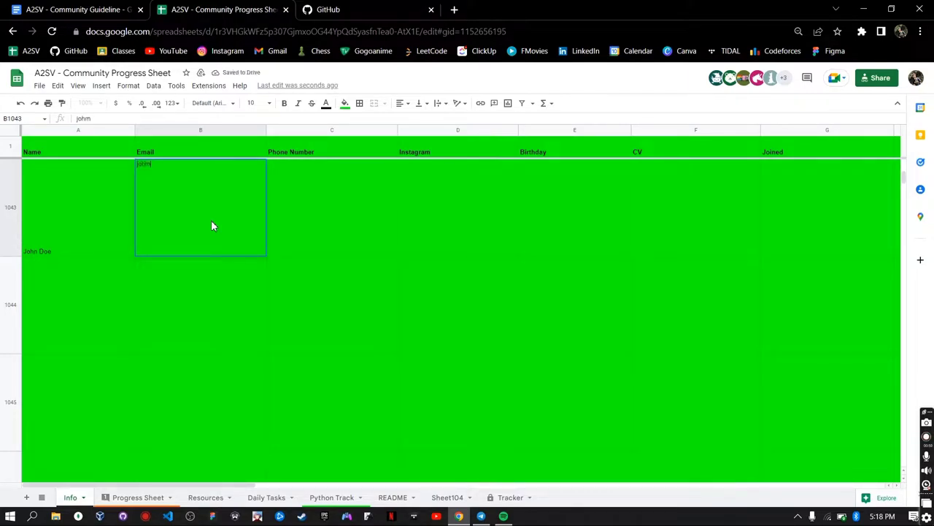
key(Tab)
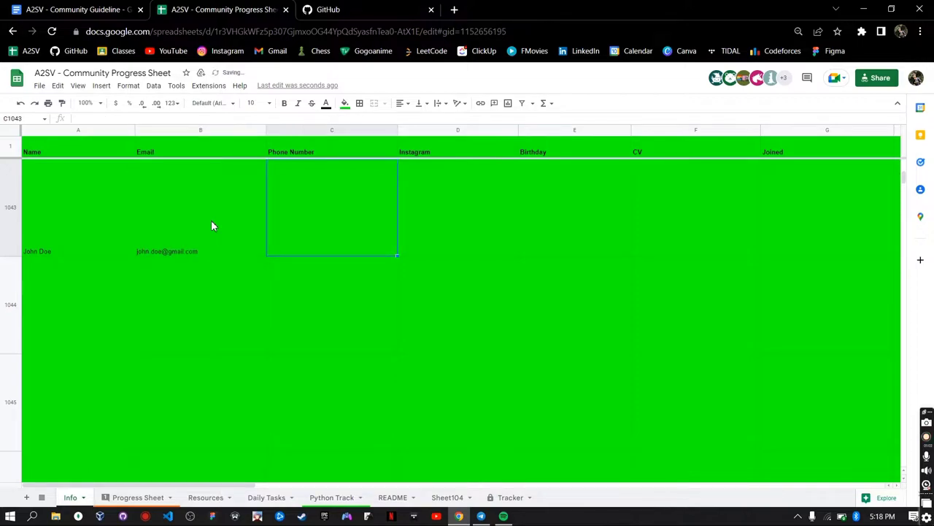
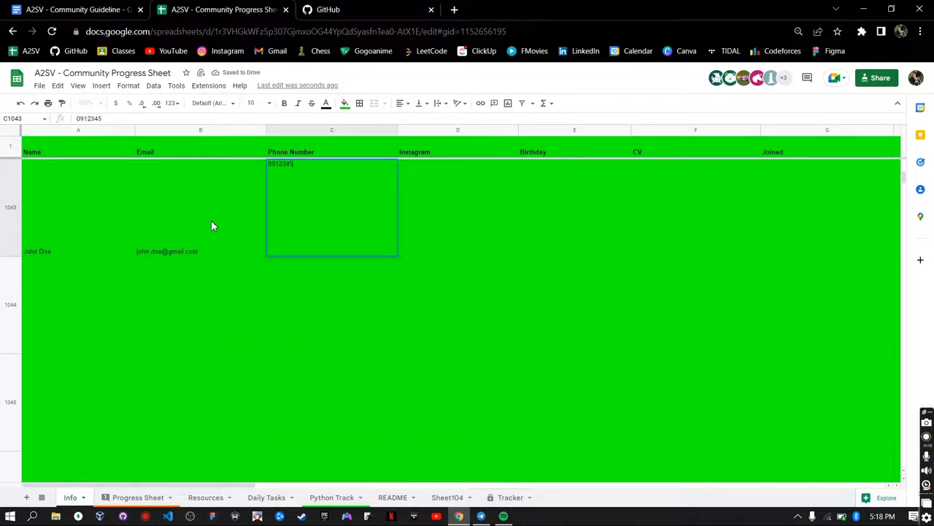
key(Tab)
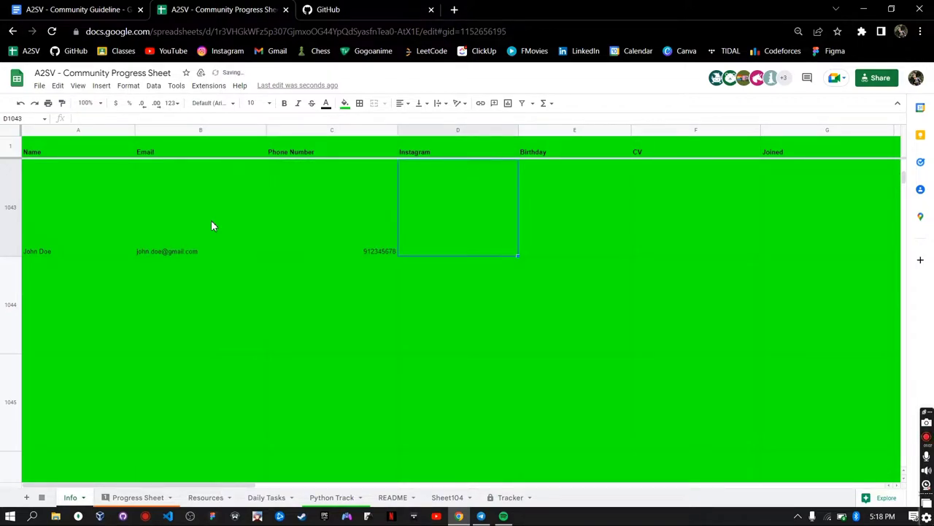
key(Tab)
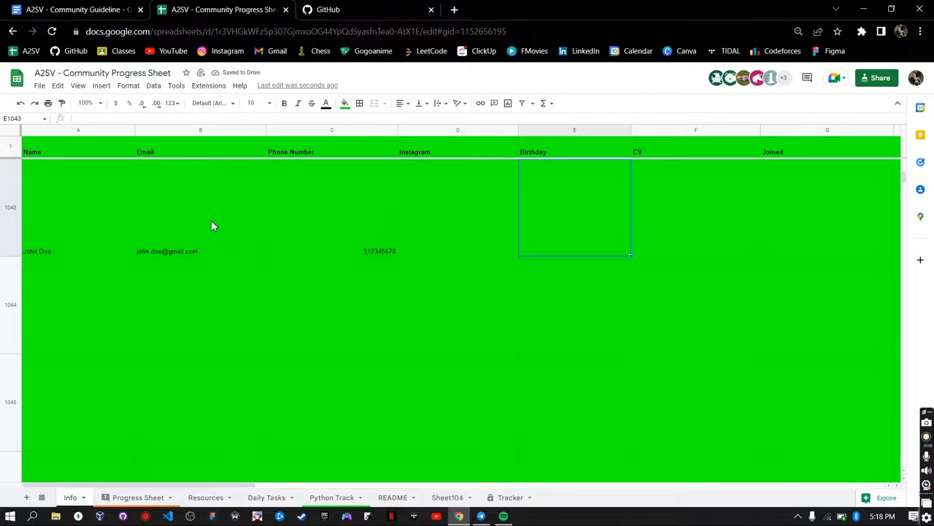
key(Tab)
key(Tab)
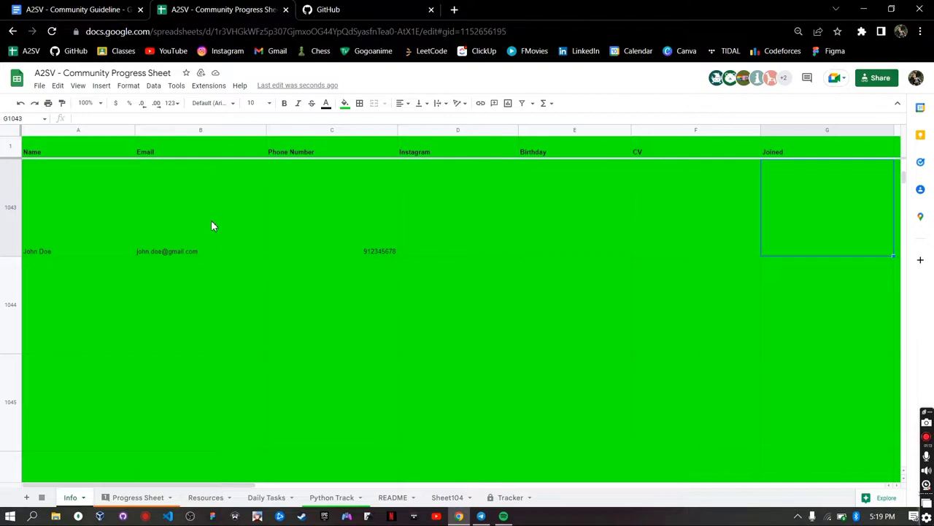
- Move along row 1043 past Photo, Short Bio, Graduation, University and Department to the Leetcode cell M1043
key(Tab)
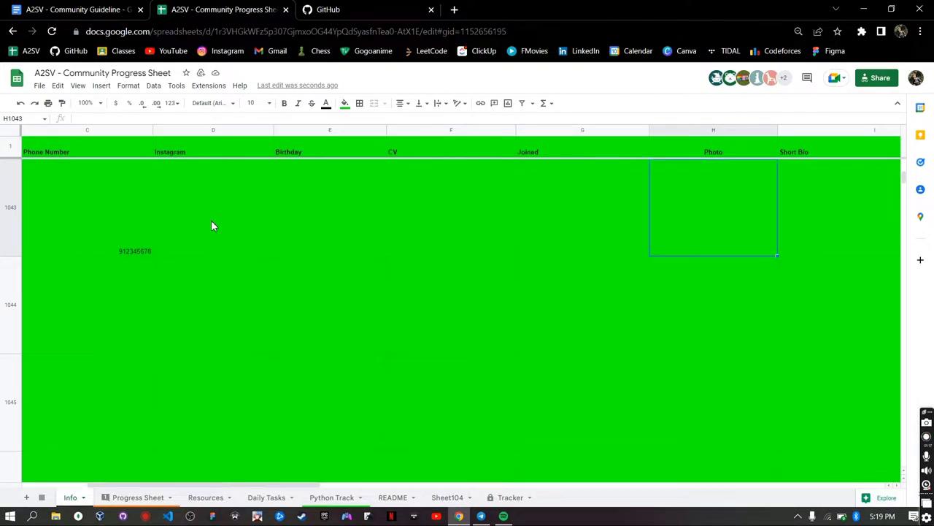
key(Tab)
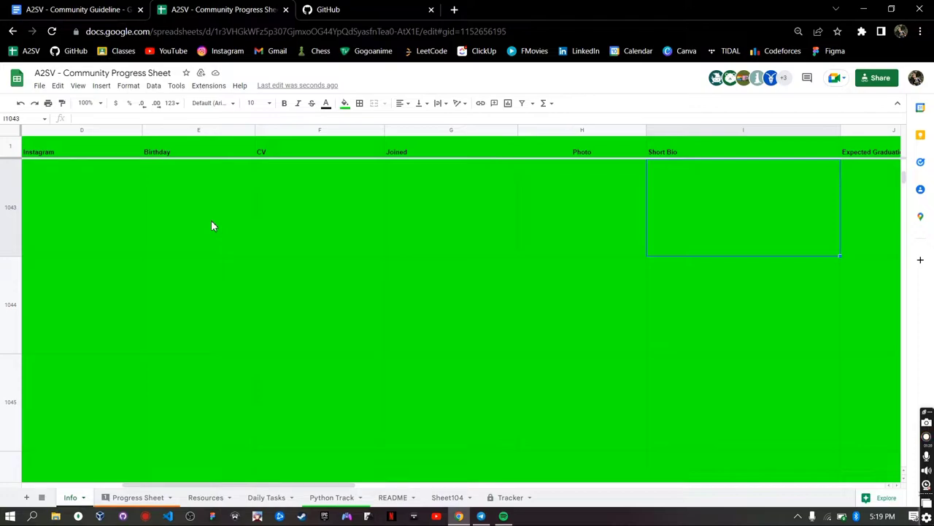
key(Right)
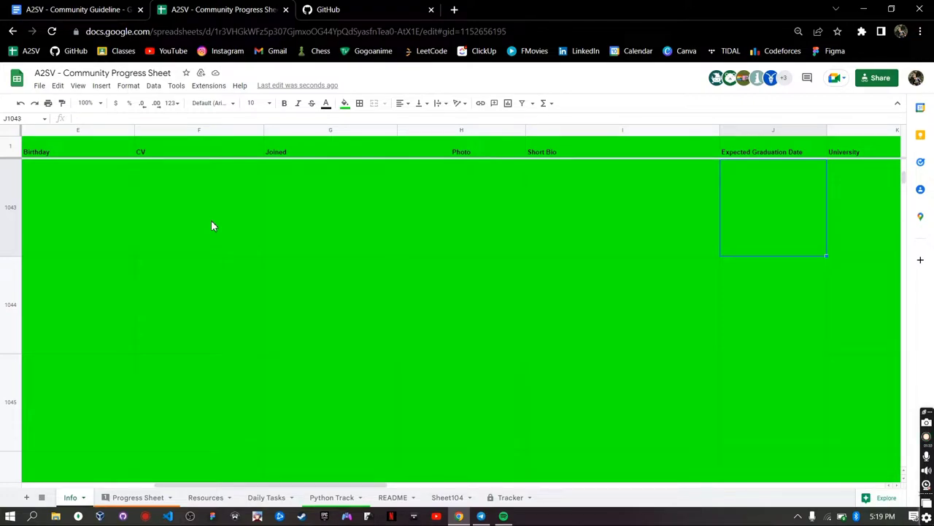
key(Right)
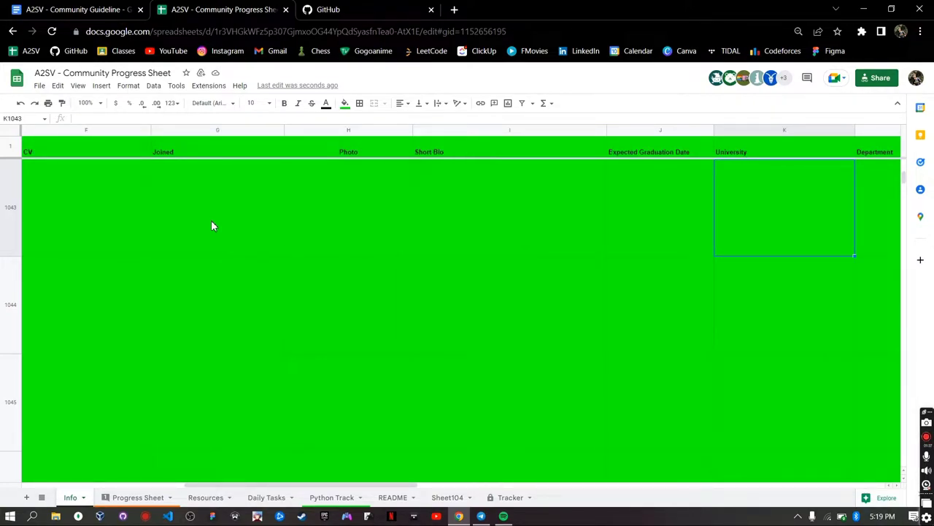
key(Right)
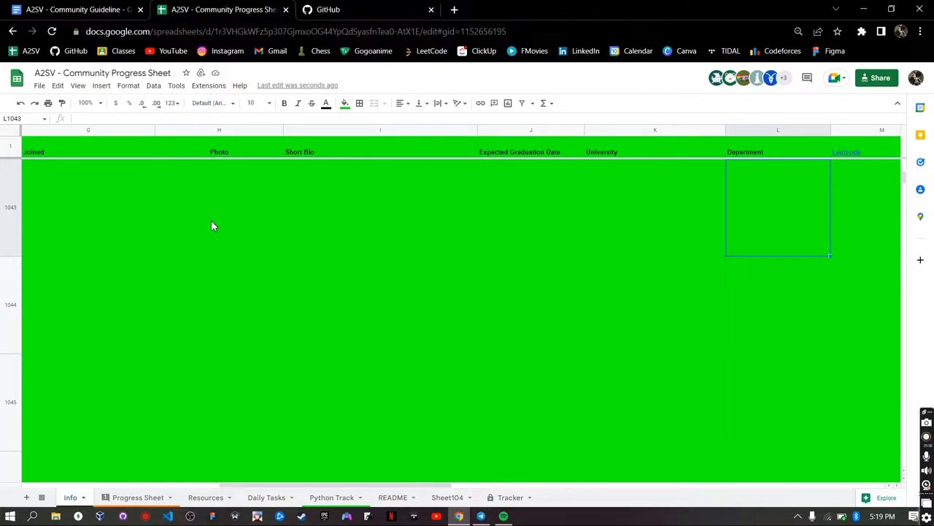
key(Right)
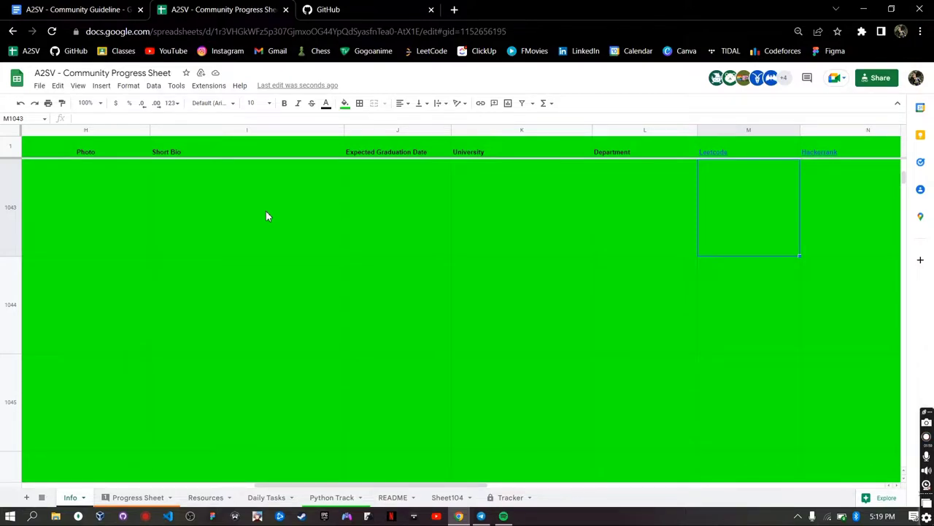
- Search Google for leetcode and hackerrank in a new Chrome tab, then close it to return to GitHub
click(453, 10)
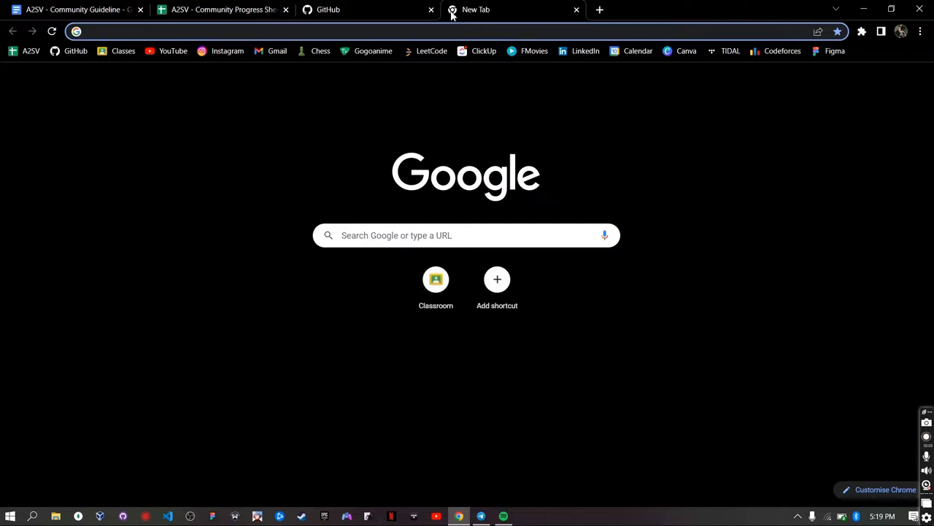
text(leetco)
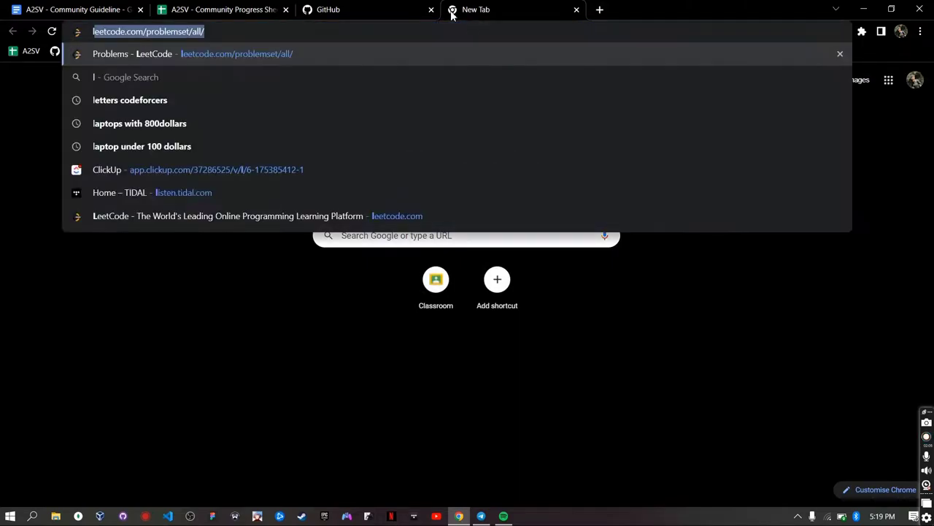
text(de)
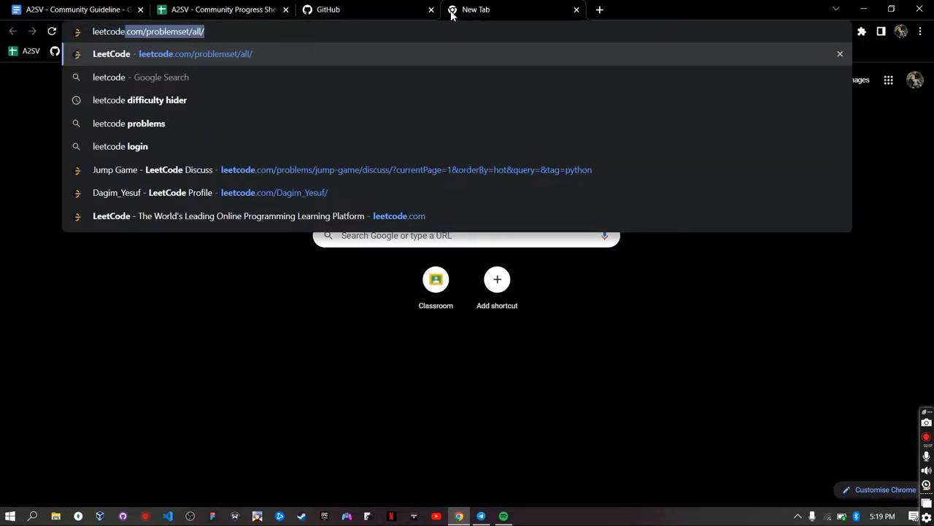
key(Delete)
key(Return)
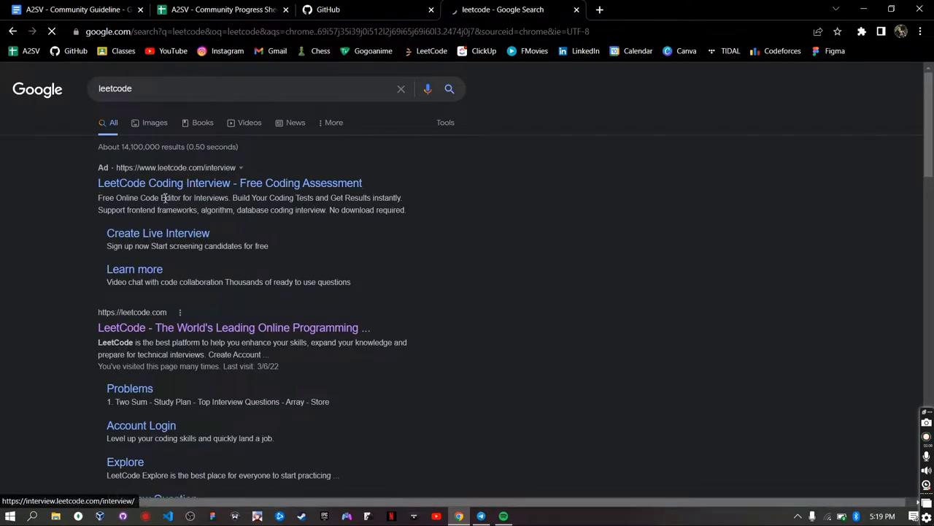
scroll(140, 370, down, 1)
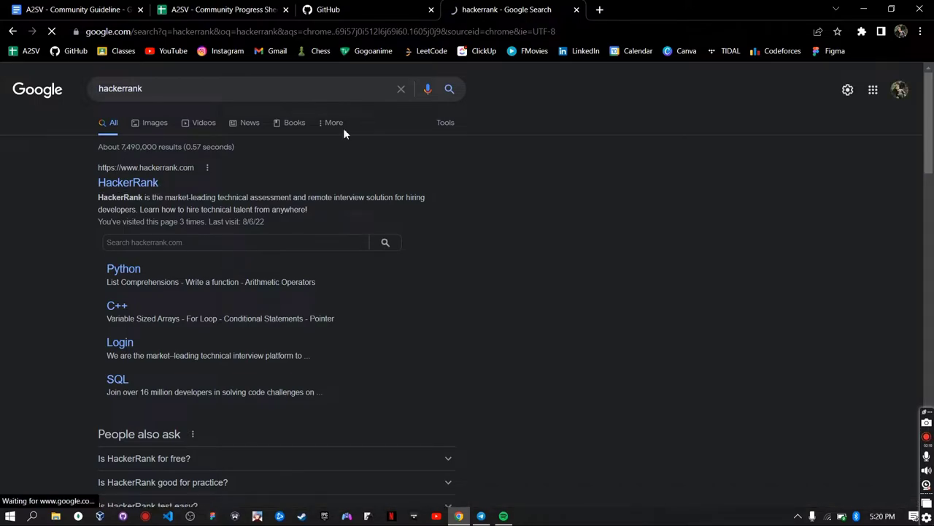
click(576, 10)
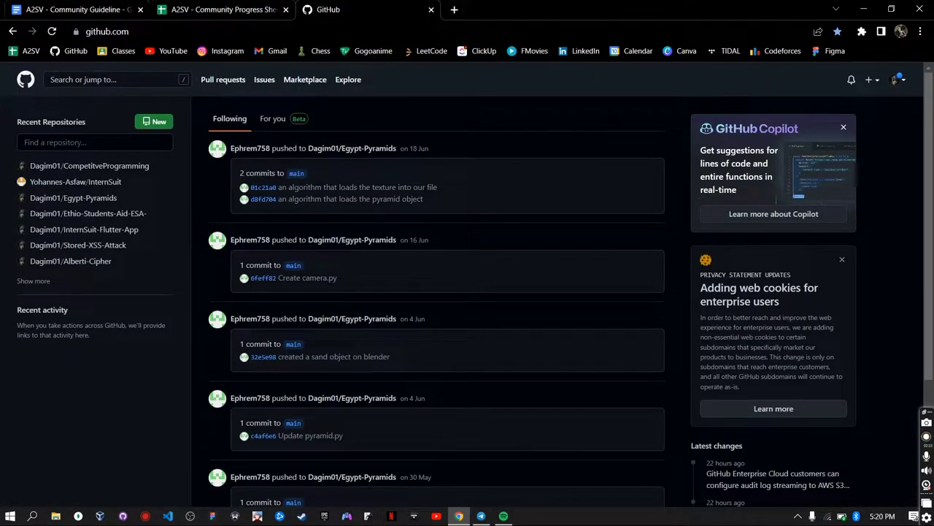
key(ctrl+shift+Tab)
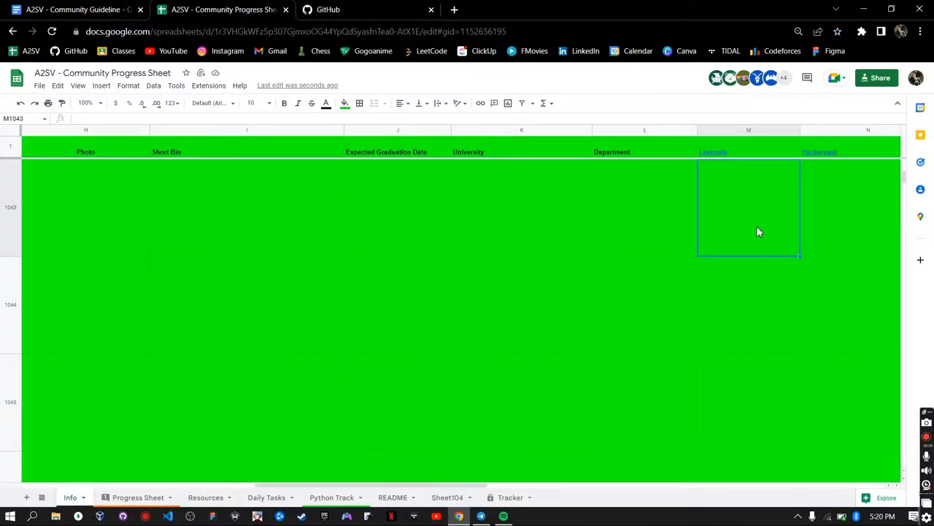
key(Right)
key(Right)
key(Right)
key(Right)
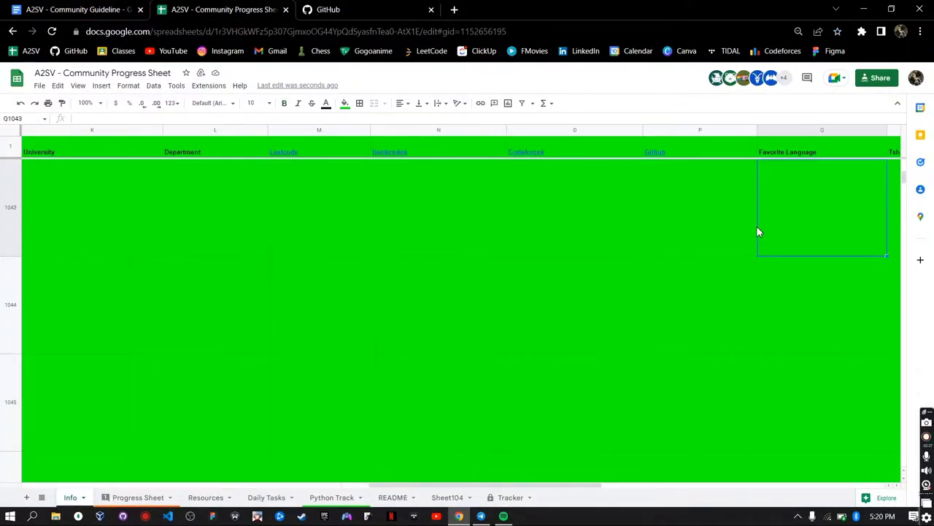
key(Right)
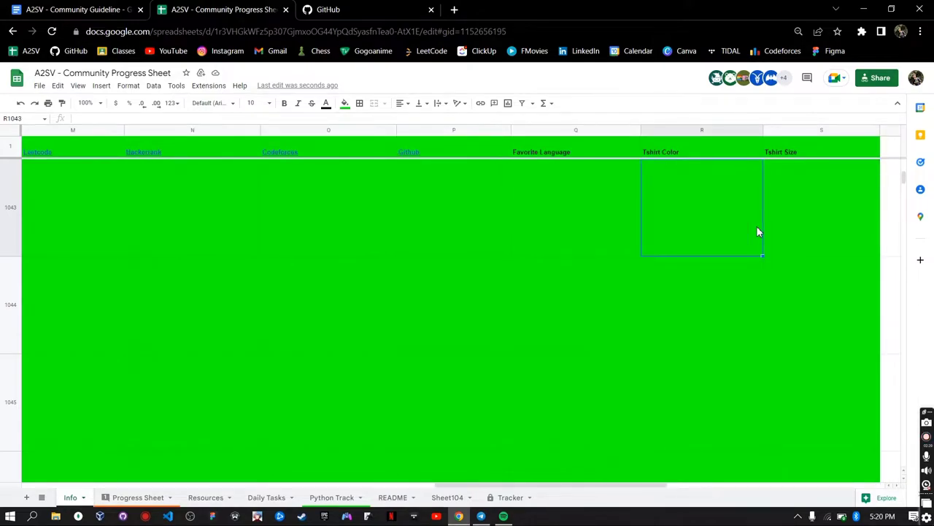
key(Left)
key(Right)
key(Left)
key(Right)
key(Right)
key(Right)
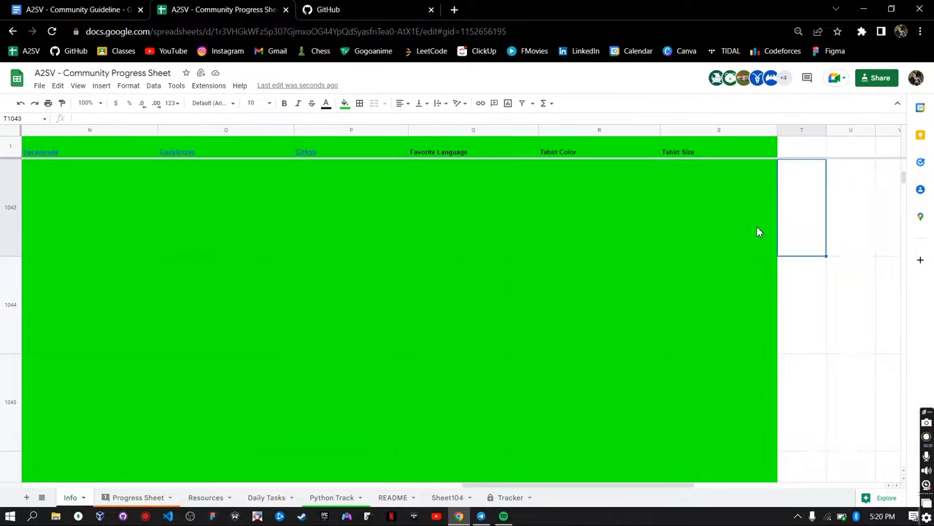
key(Left)
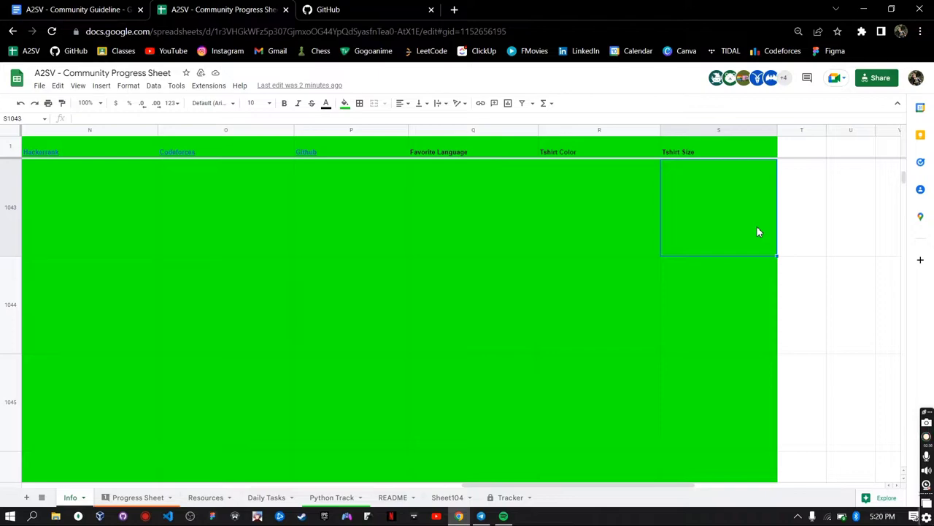
key(Left)
key(Left)
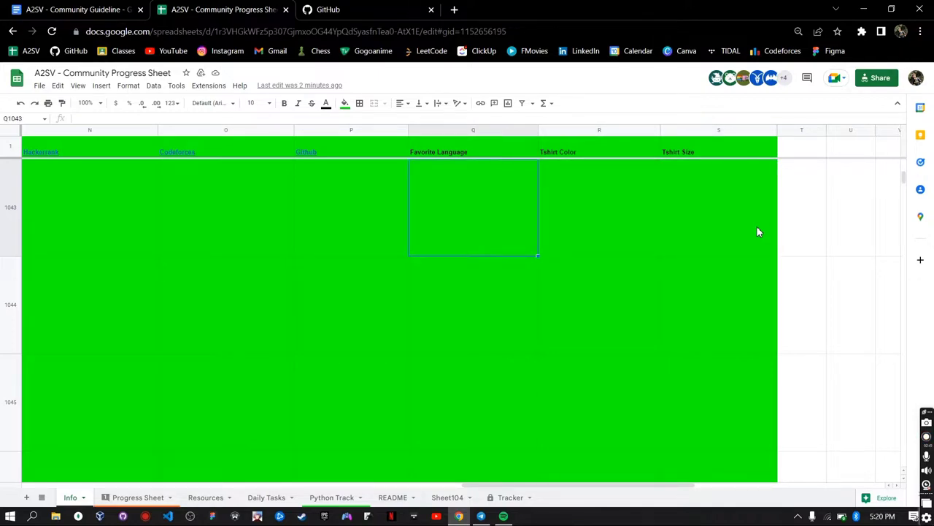
key(Right)
key(Left)
key(Right)
key(Right)
key(Left)
key(Left)
key(Left)
key(Left)
key(Left)
key(Left)
key(Left)
key(Left)
key(Left)
key(Left)
key(Left)
key(Left)
key(Left)
key(Left)
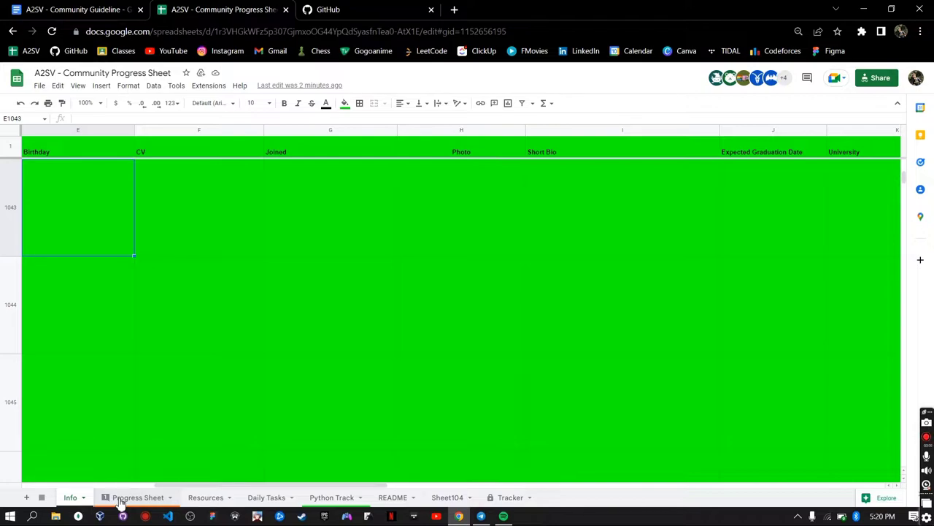
- On the Progress Sheet, try entering a sample name in A384, then cancel the protected-range warning
click(121, 502)
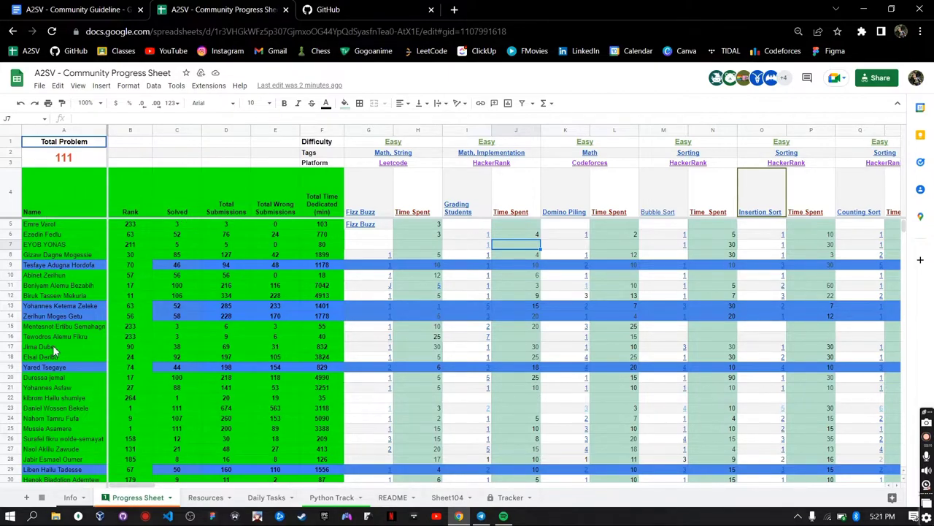
scroll(53, 345, down, 8)
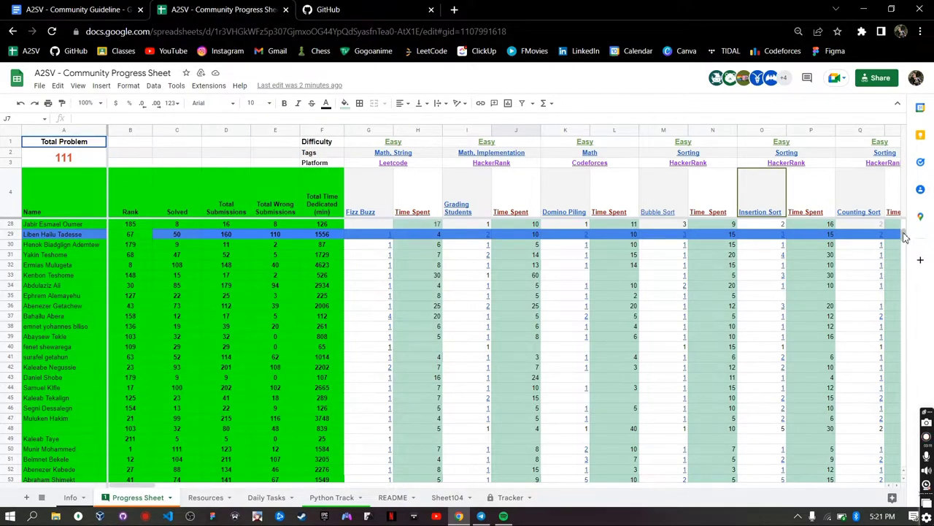
drag(903, 235, 898, 396)
scroll(112, 285, up, 1)
scroll(113, 285, up, 9)
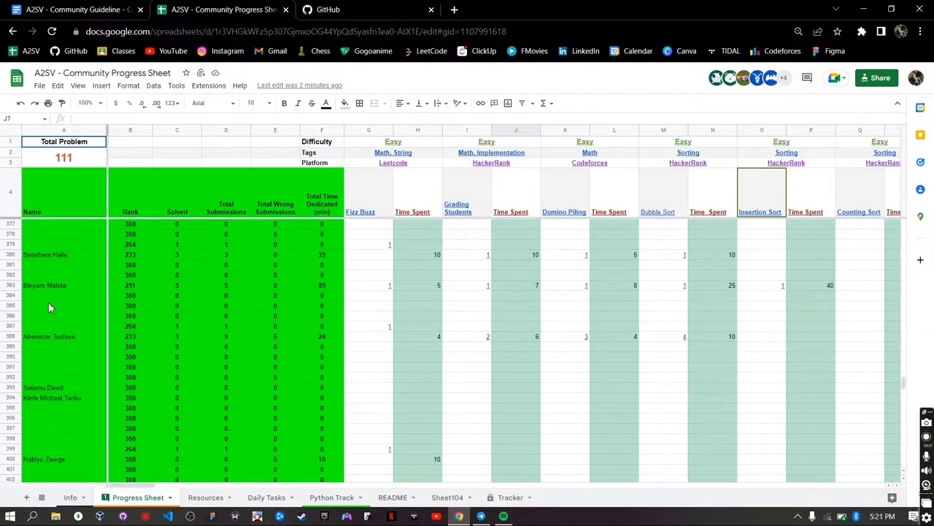
click(52, 290)
text(john)
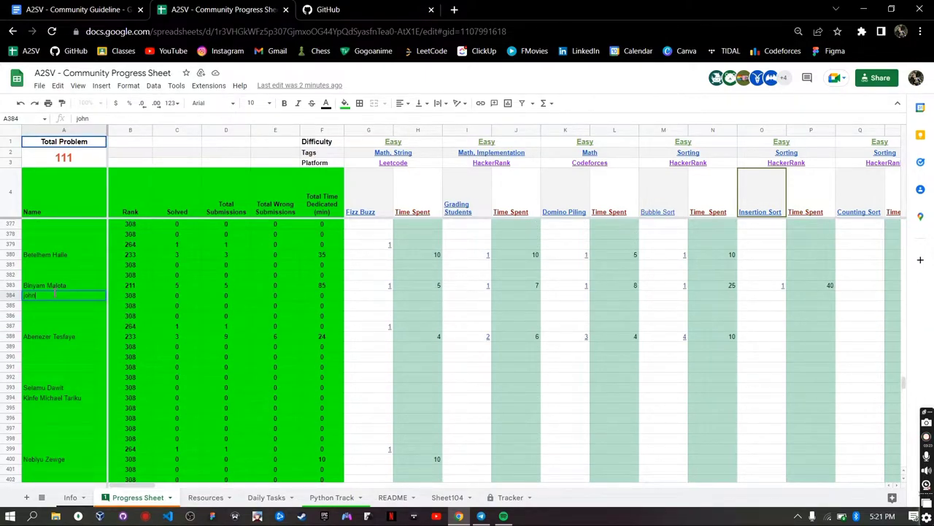
text( doe)
click(12, 296)
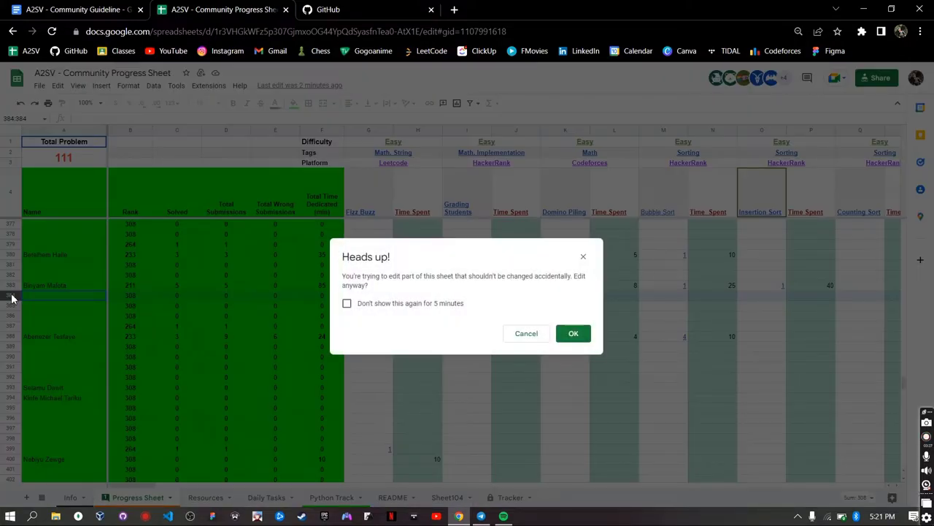
click(526, 333)
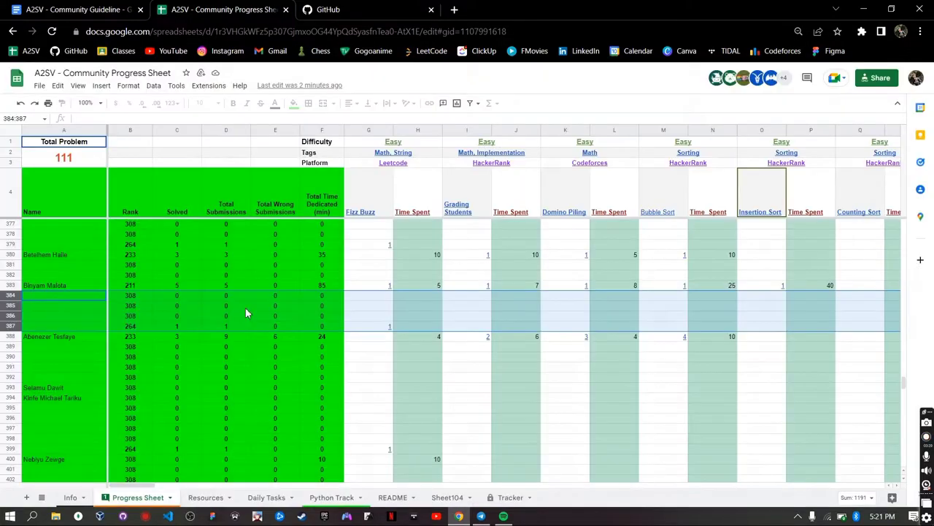
click(52, 296)
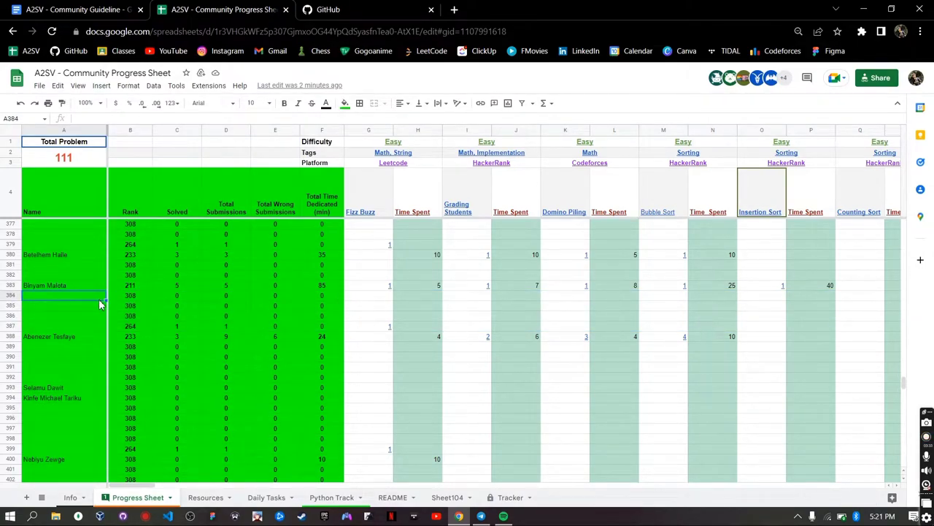
click(132, 299)
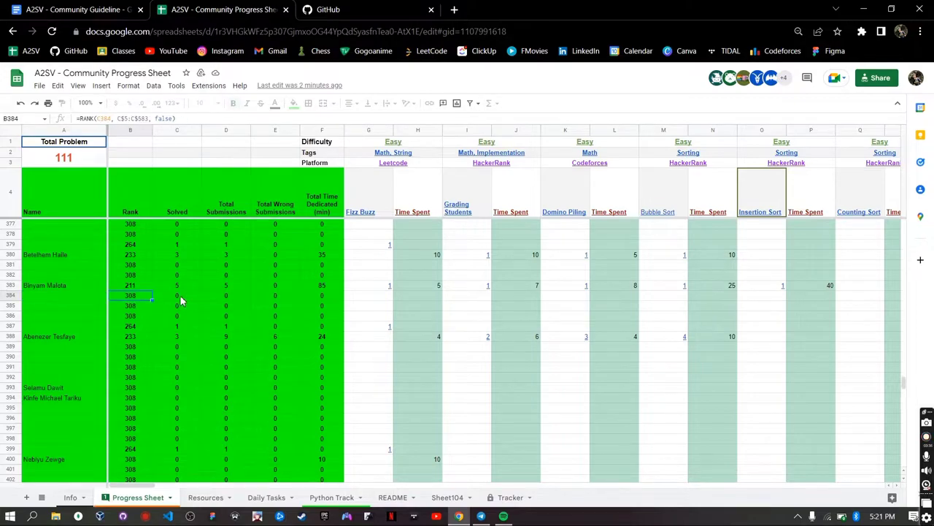
click(180, 296)
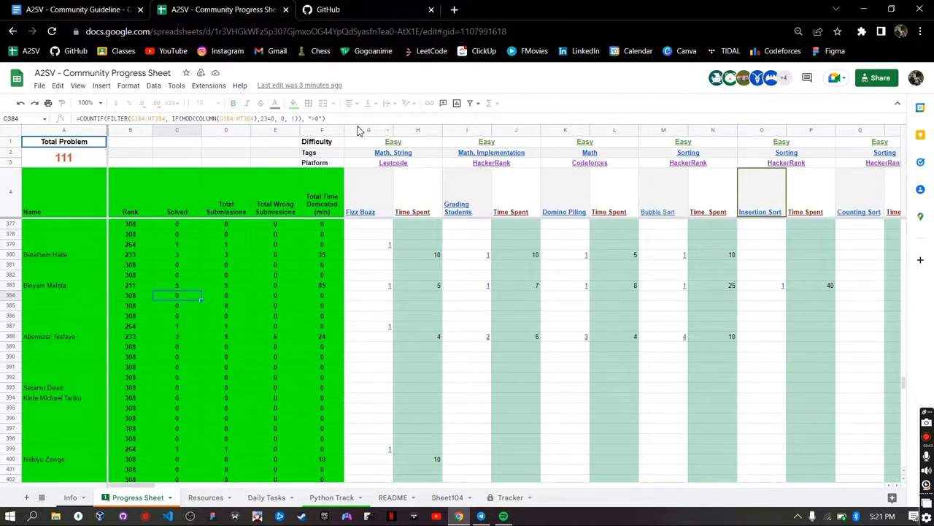
click(358, 129)
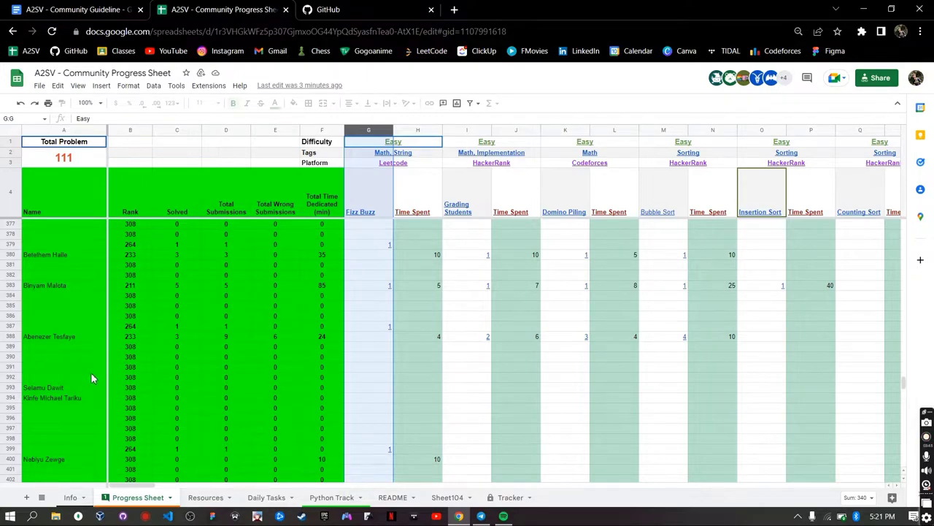
click(158, 333)
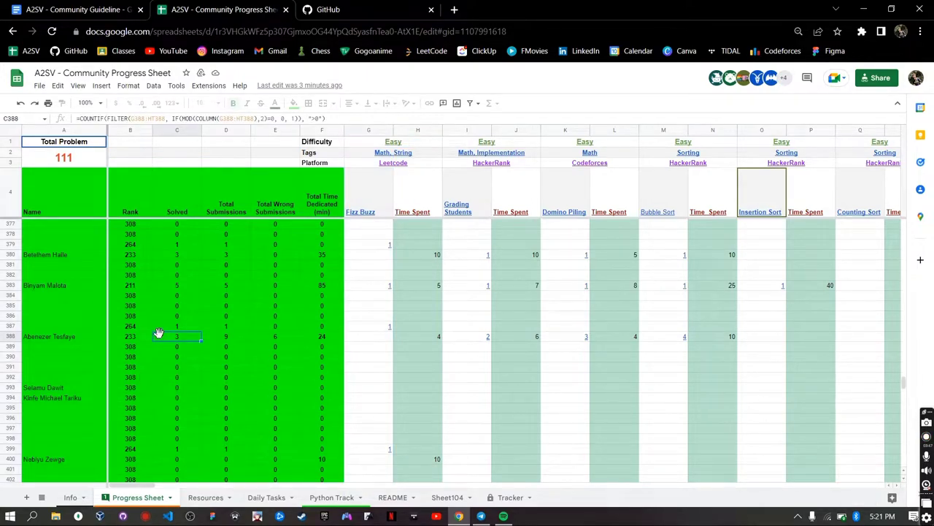
click(224, 336)
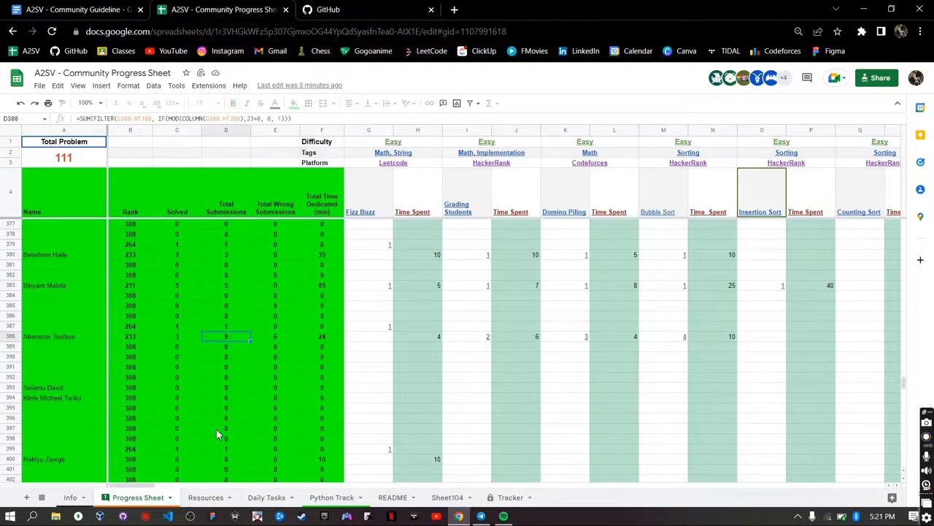
scroll(216, 428, down, 1)
scroll(216, 428, up, 1)
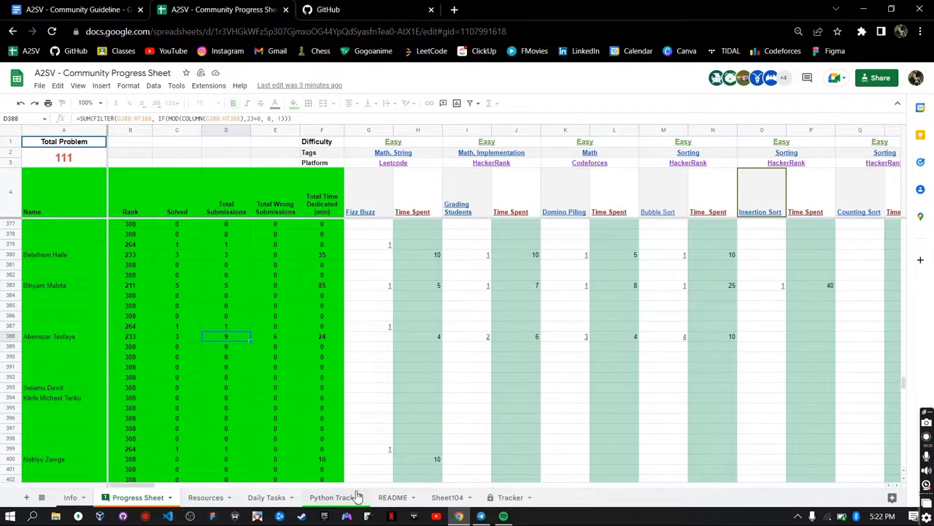
- On the Python Track sheet, type a sample member name into A40 and commit it by clicking G40
click(332, 497)
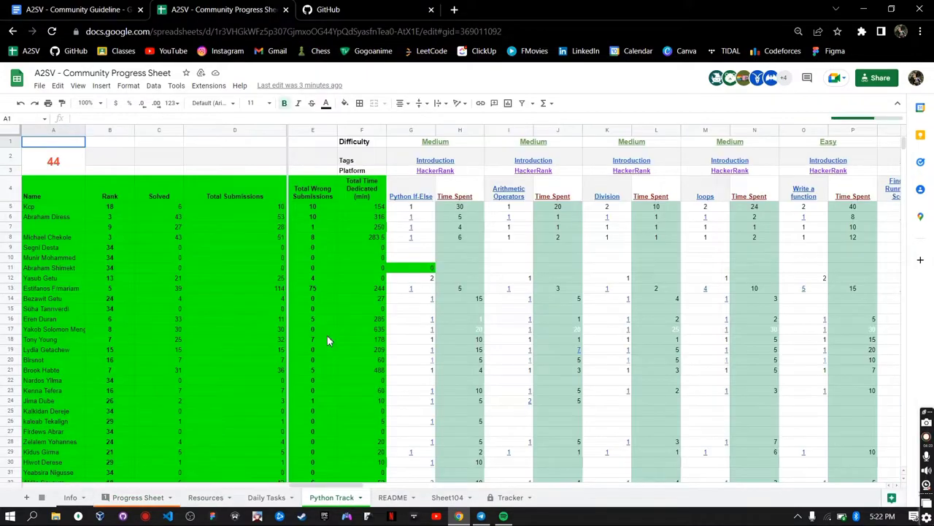
scroll(615, 344, right, 2)
scroll(615, 344, left, 2)
scroll(738, 305, right, 2)
scroll(738, 305, left, 2)
scroll(737, 305, right, 2)
scroll(737, 305, left, 2)
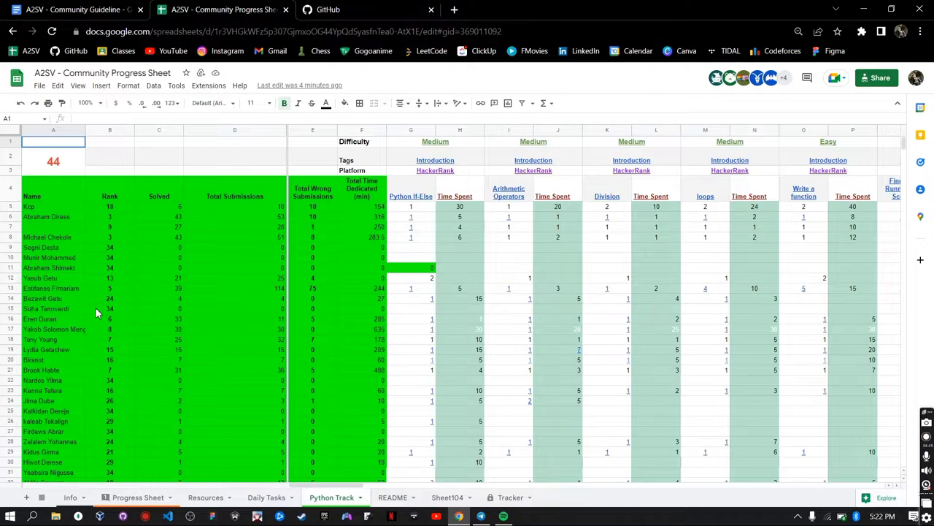
scroll(95, 313, down, 6)
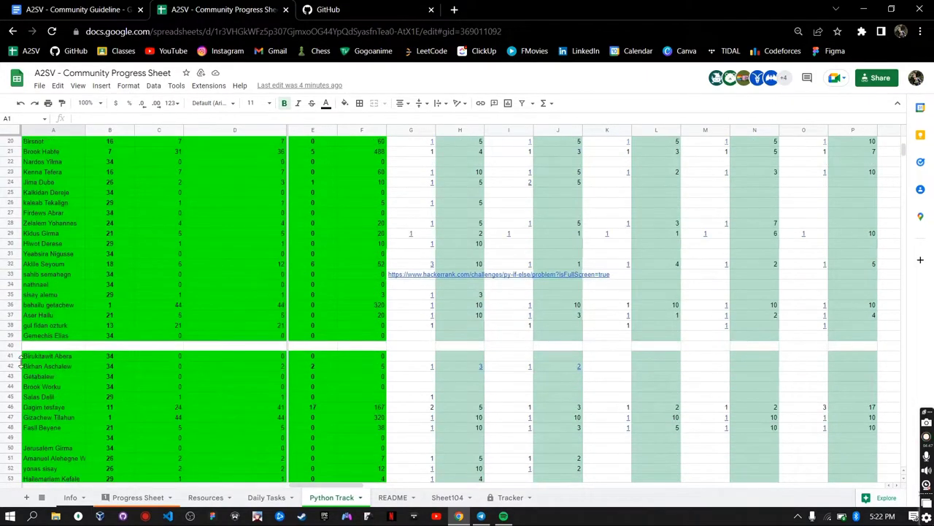
click(56, 346)
text(john doe)
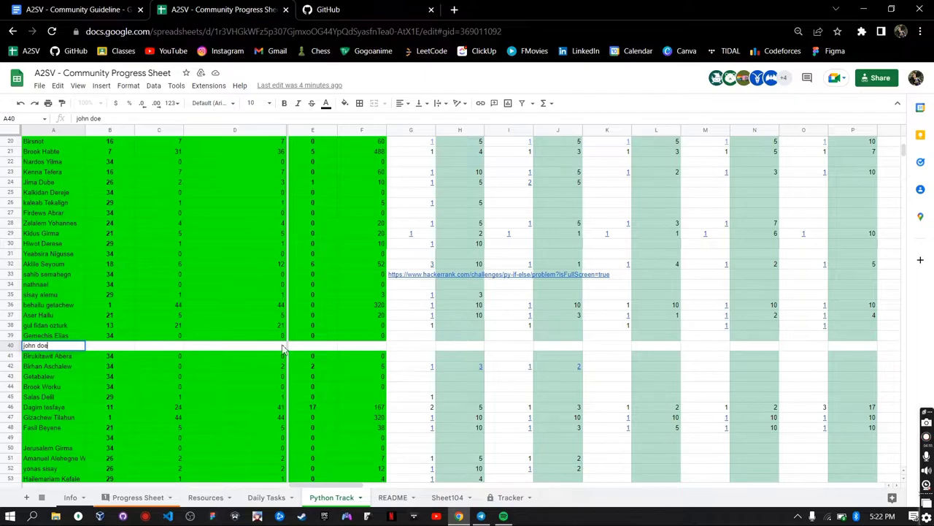
click(408, 348)
scroll(409, 348, up, 5)
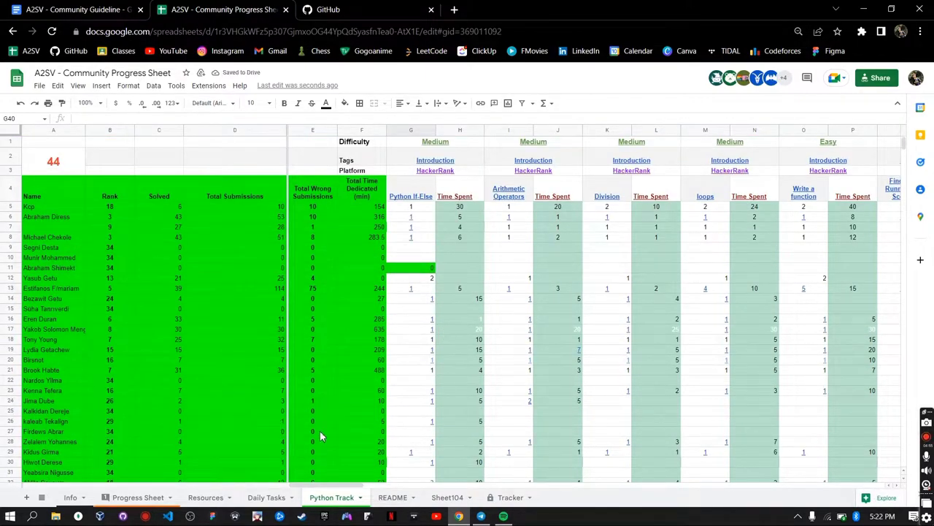
- Back on the Progress Sheet, inspect the Fizz Buzz header cells and bring up G4's 'Fizz Buzz - LeetCode' link preview
click(132, 497)
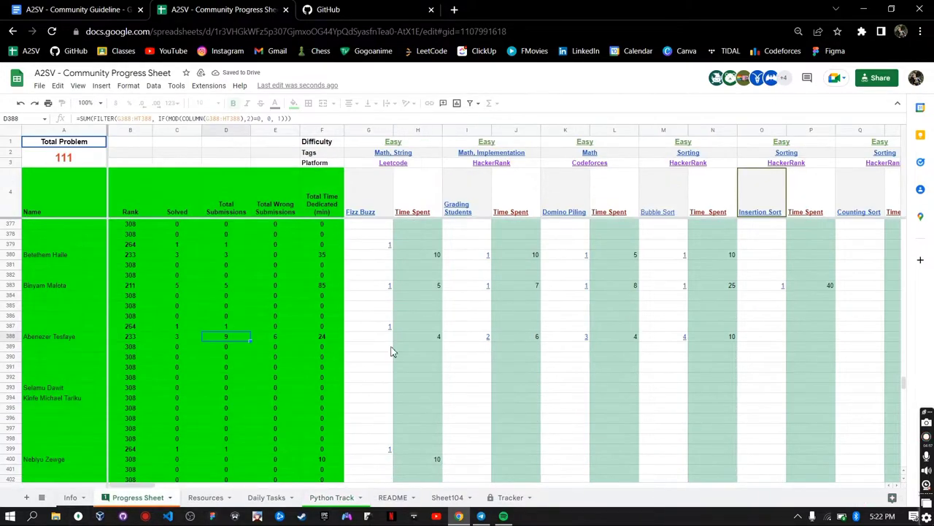
scroll(449, 235, up, 5)
scroll(447, 234, up, 14)
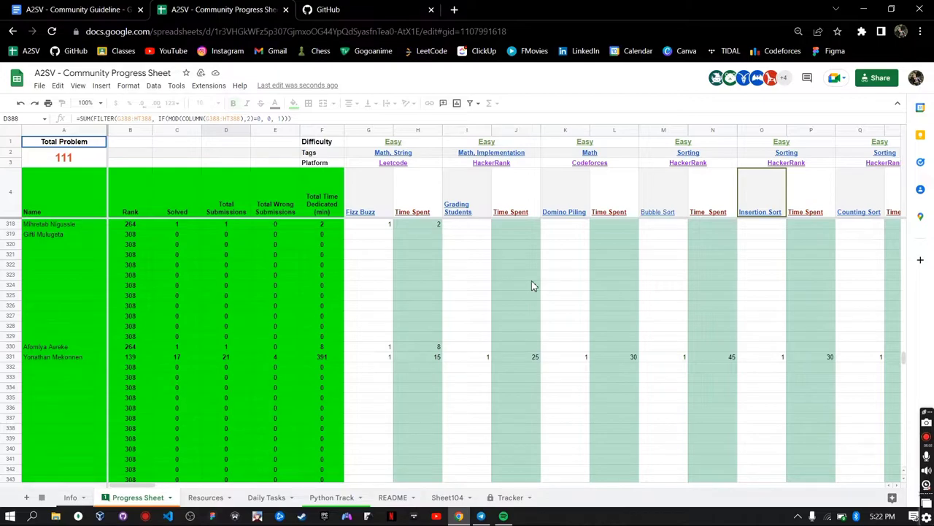
scroll(532, 284, down, 10)
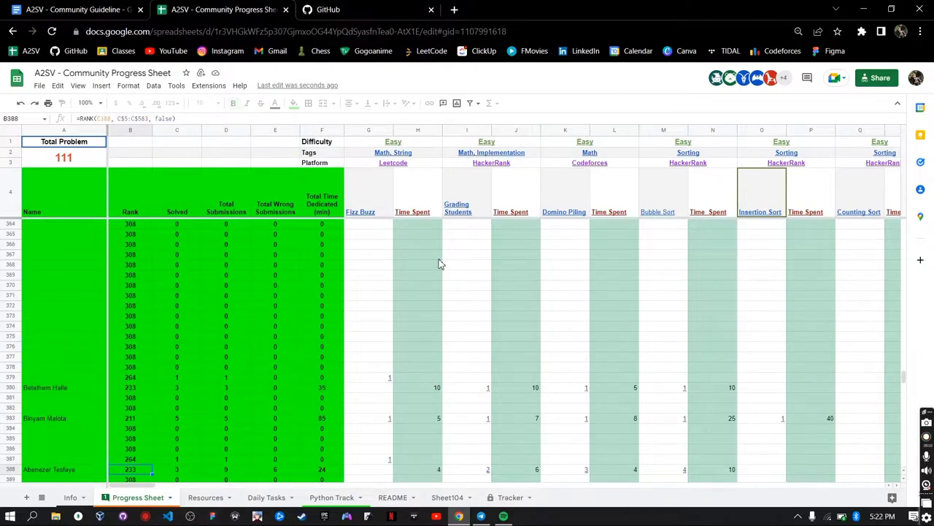
scroll(440, 263, up, 8)
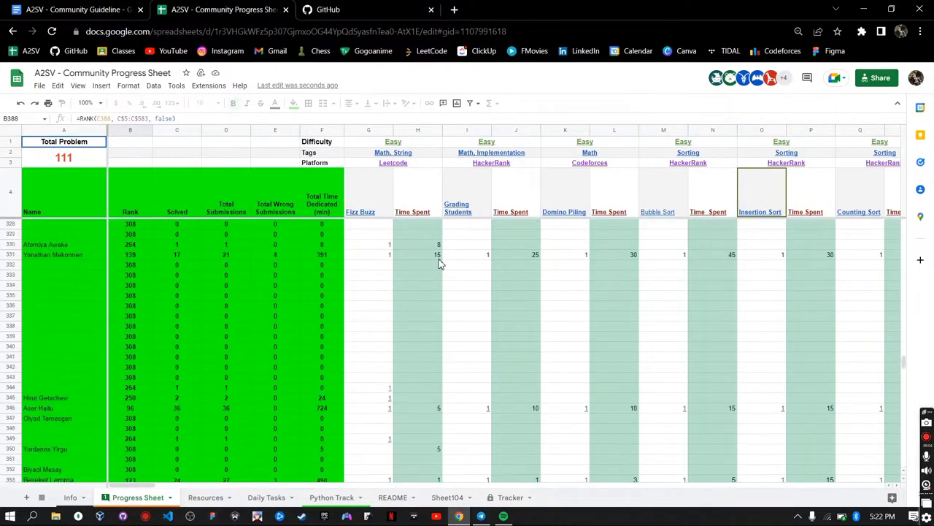
click(361, 133)
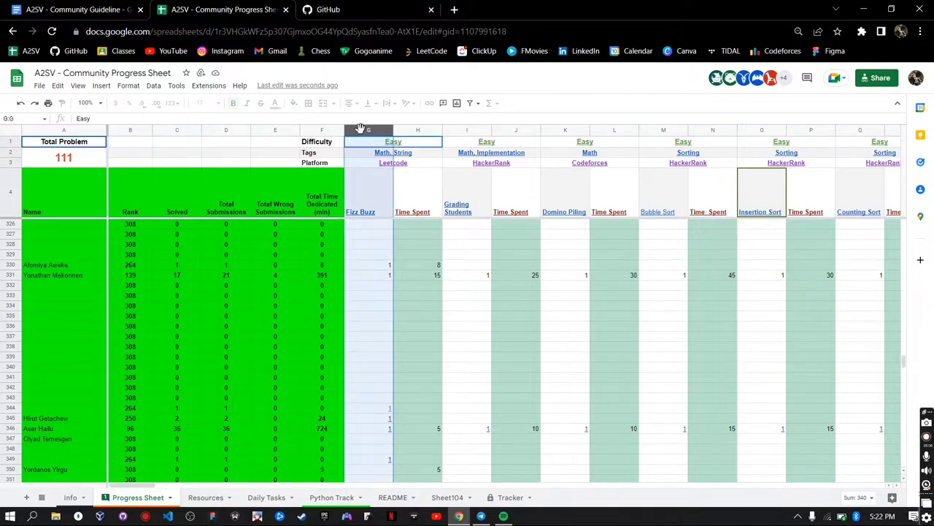
click(429, 190)
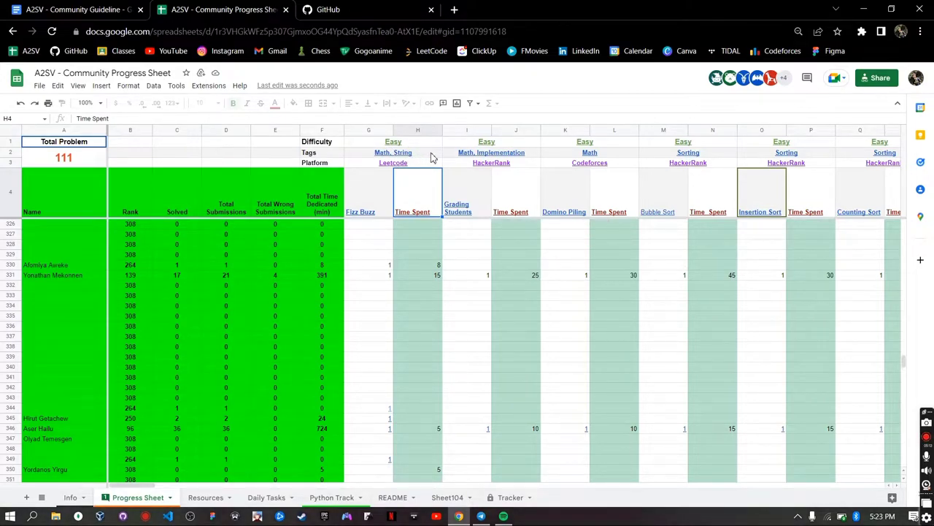
click(431, 156)
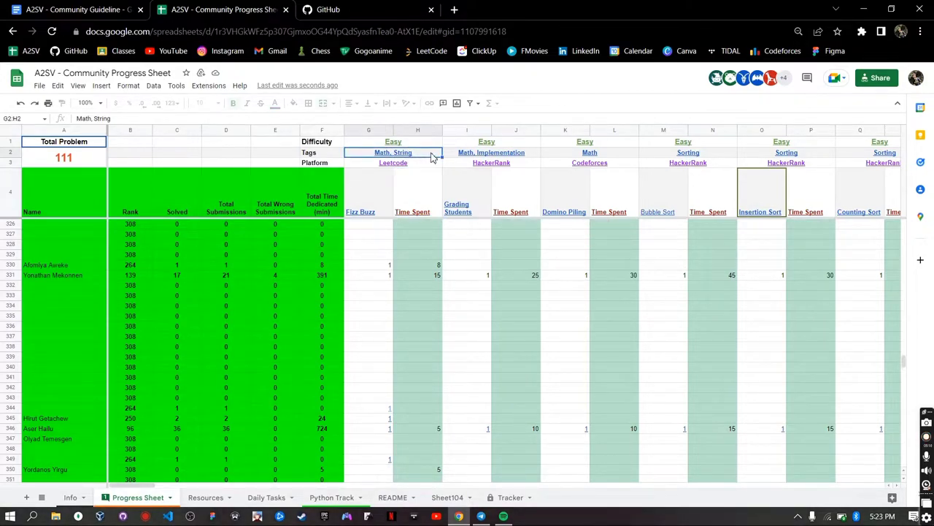
click(374, 203)
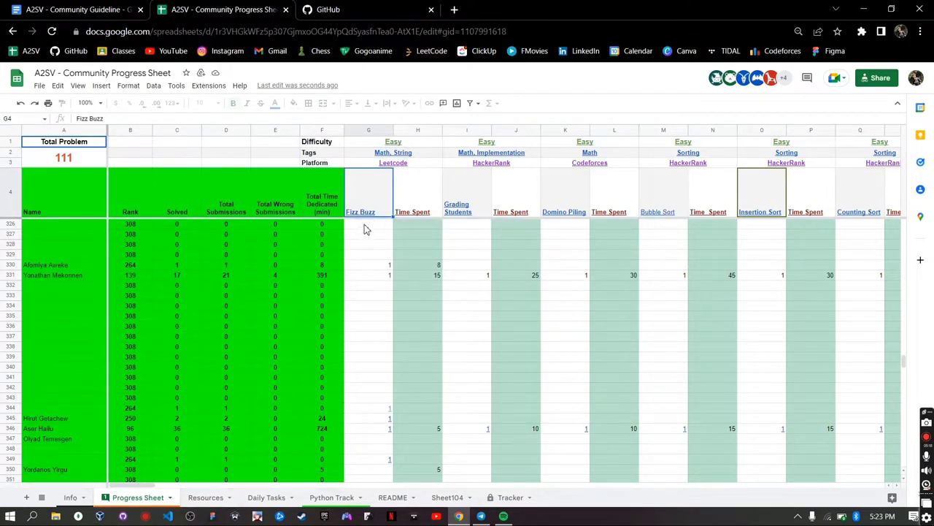
mouse_move(363, 215)
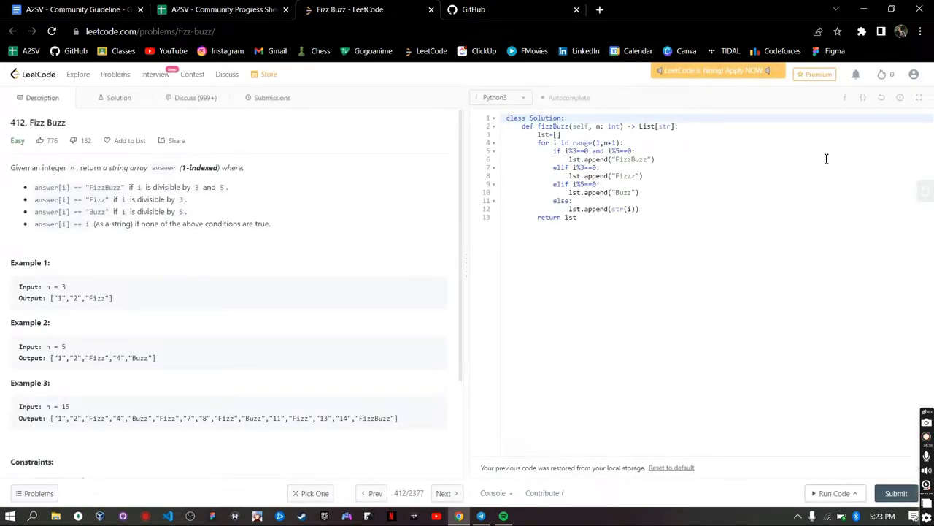
- Review the restored 13-line Python3 Fizz Buzz solution in the LeetCode editor
click(600, 218)
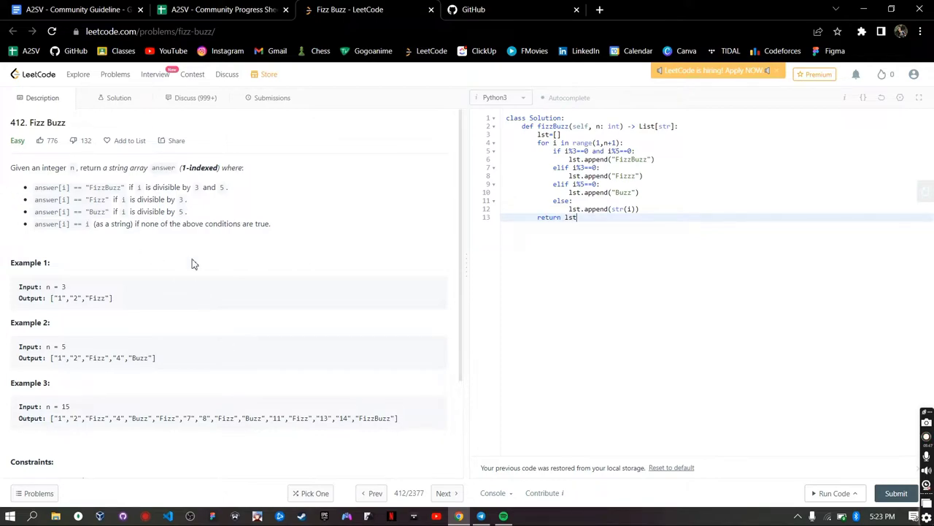
scroll(237, 421, down, 1)
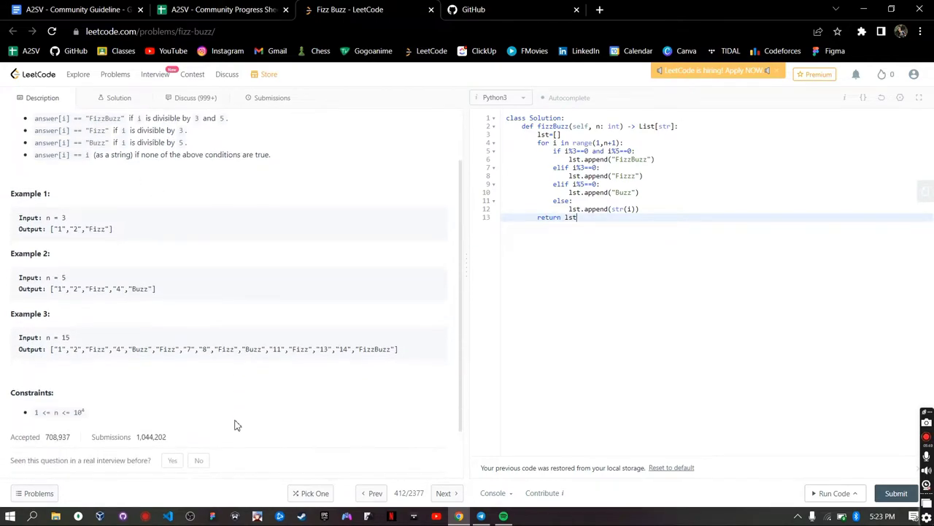
scroll(246, 311, down, 1)
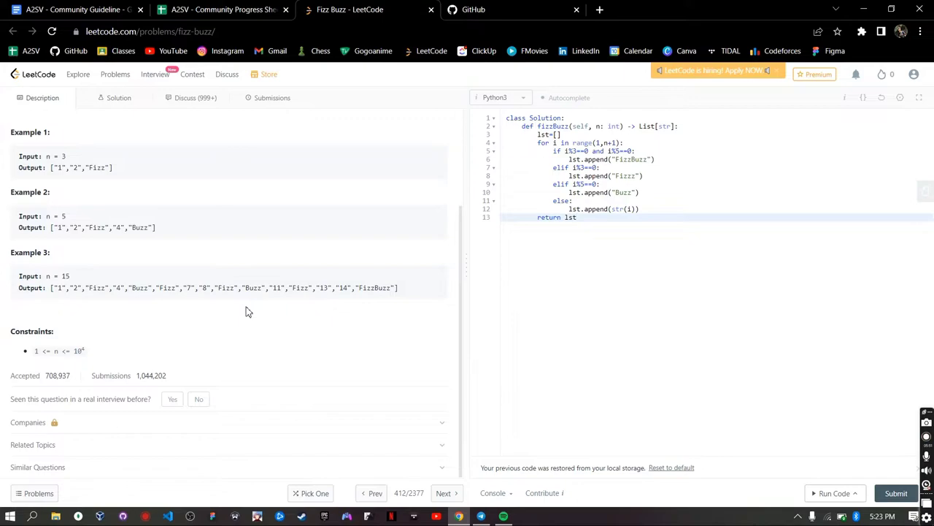
scroll(246, 311, up, 2)
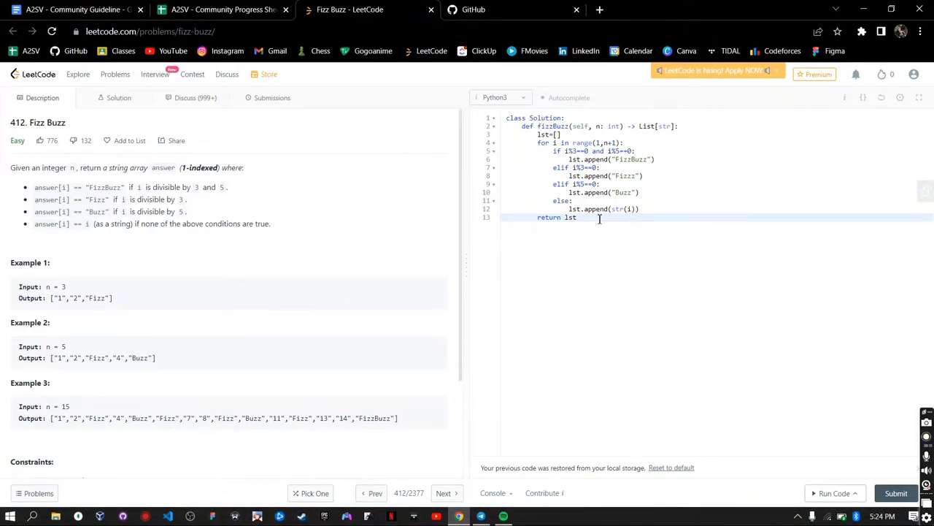
drag(577, 217, 504, 120)
click(640, 231)
drag(596, 219, 515, 109)
click(744, 338)
- Study the three examples for n = 3, 5 and 15, focusing on Example 1's expected output
scroll(195, 294, down, 2)
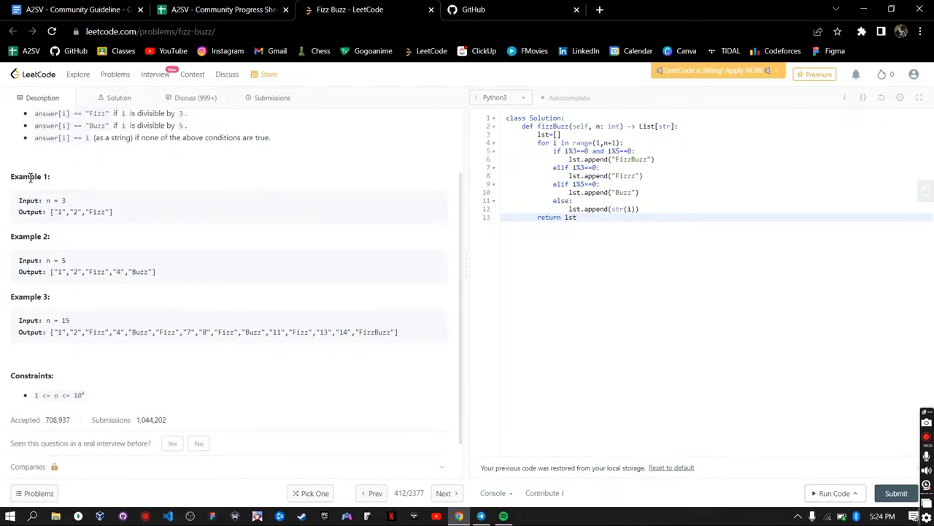
drag(10, 182, 216, 324)
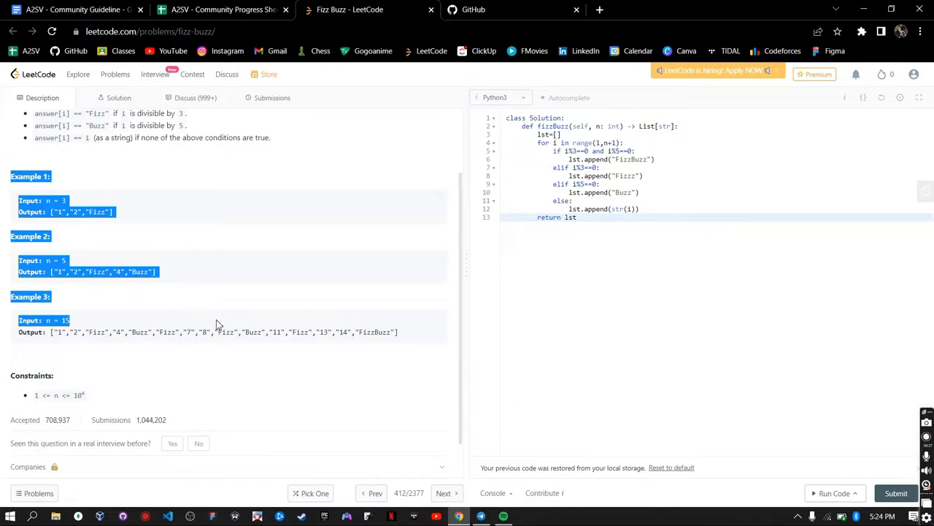
click(92, 223)
drag(121, 213, 49, 222)
click(54, 214)
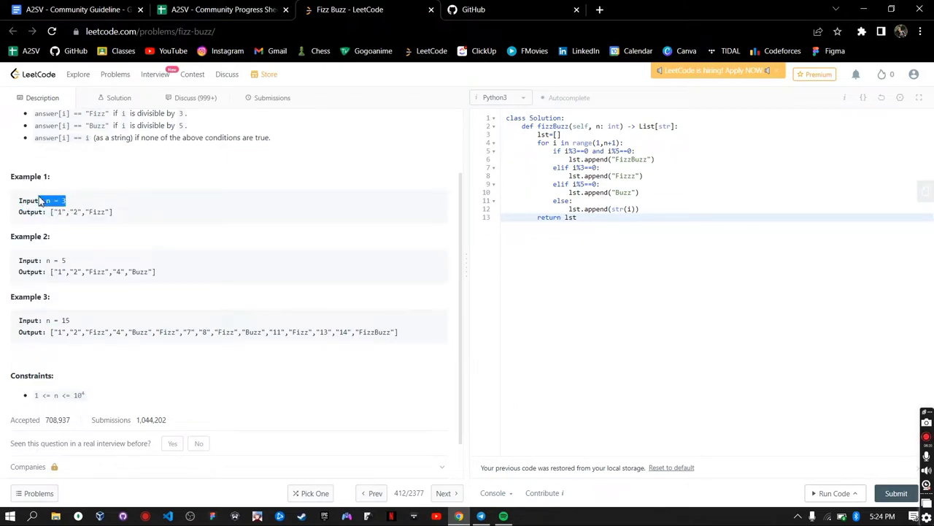
drag(117, 212, 51, 211)
click(138, 213)
- Run the code, correct 'Fizzz' to 'Fizz' on line 8, and rerun, checking the output for input 3
click(831, 492)
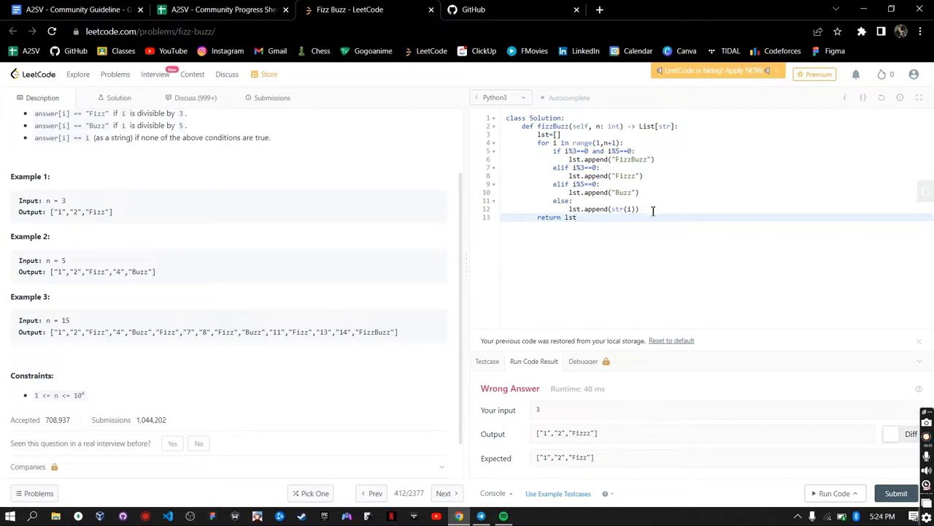
click(627, 176)
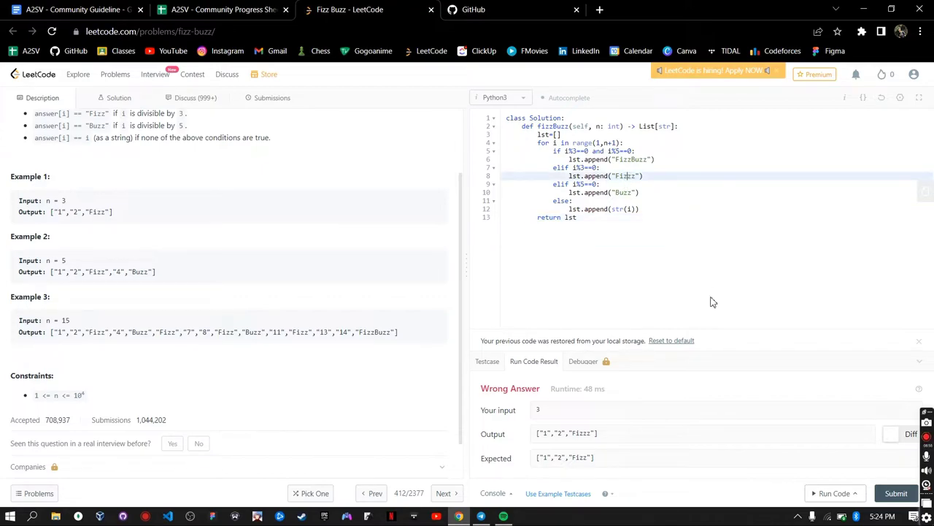
click(831, 493)
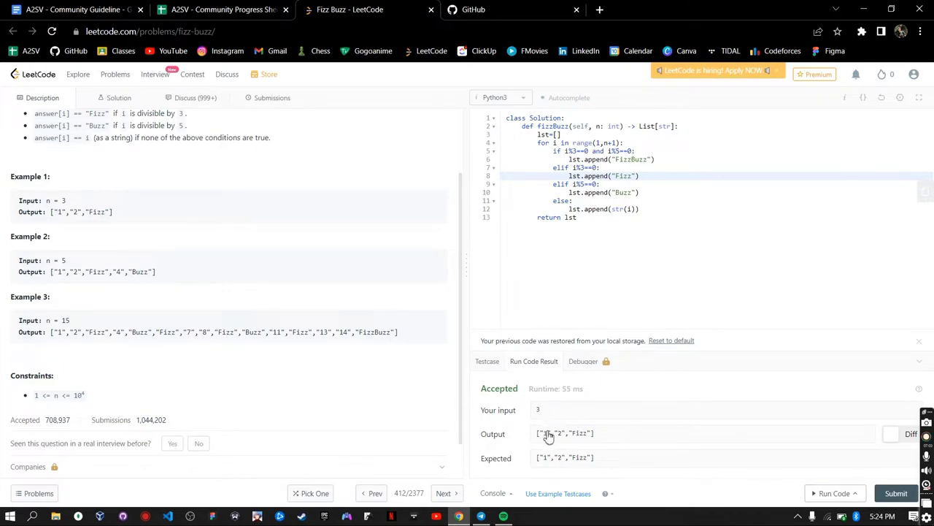
triple_click(537, 440)
drag(538, 411, 554, 413)
click(566, 413)
- Compare against Example 1, then run all example testcases for an Accepted result on 3, 5 and 15
drag(120, 217, 2, 201)
click(152, 212)
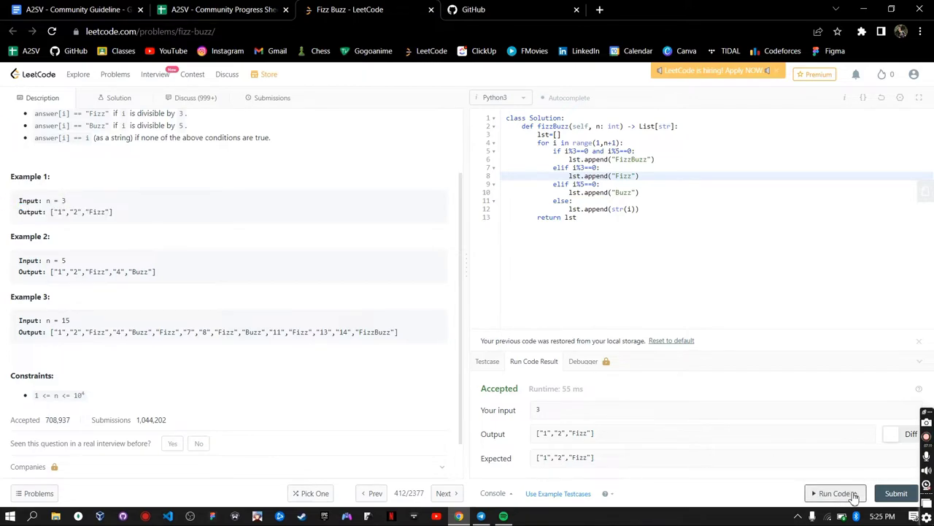
mouse_move(858, 495)
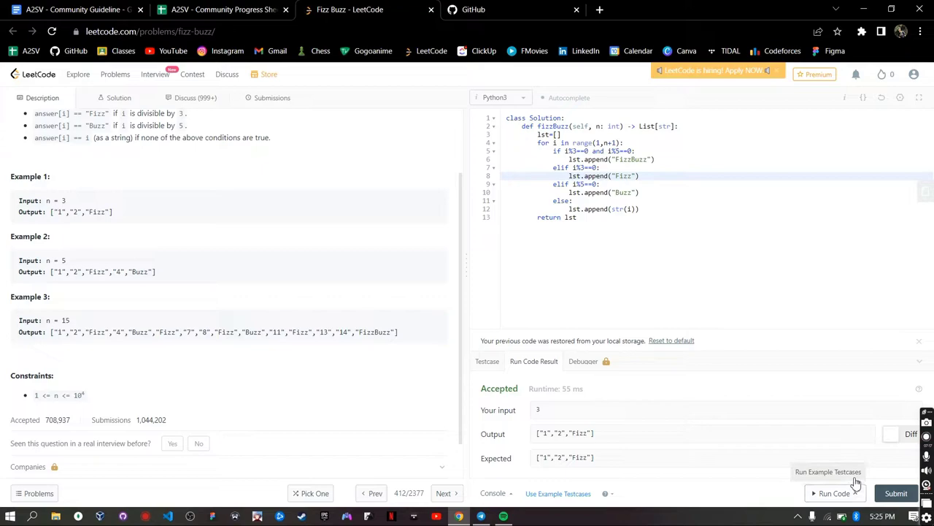
click(855, 483)
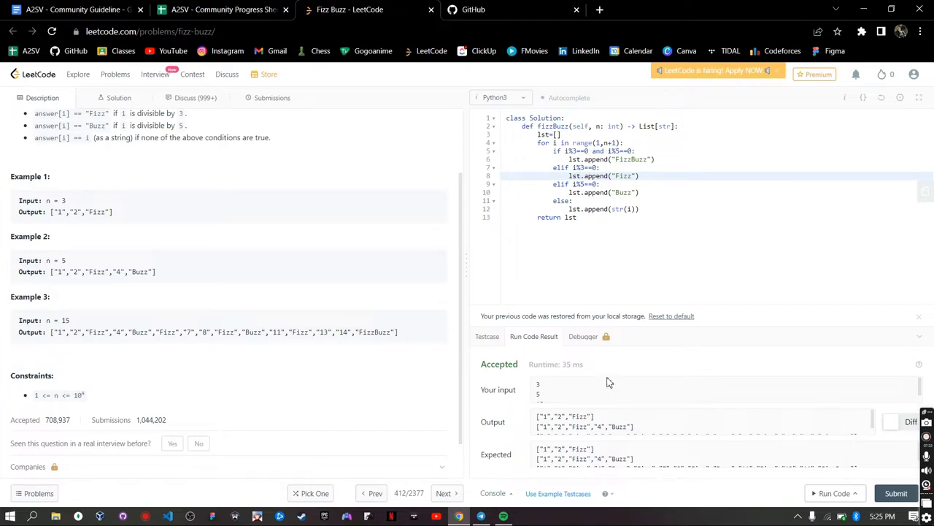
scroll(559, 402, down, 1)
scroll(597, 422, down, 1)
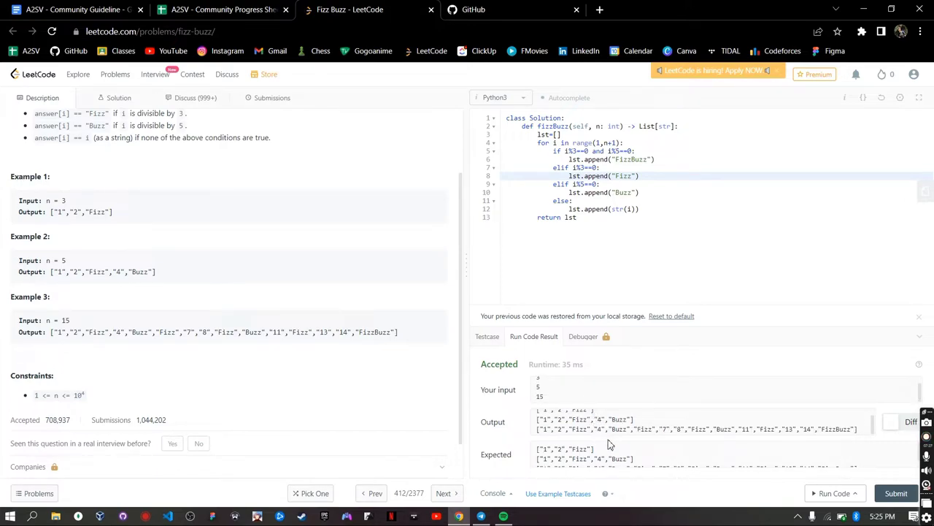
scroll(612, 451, down, 1)
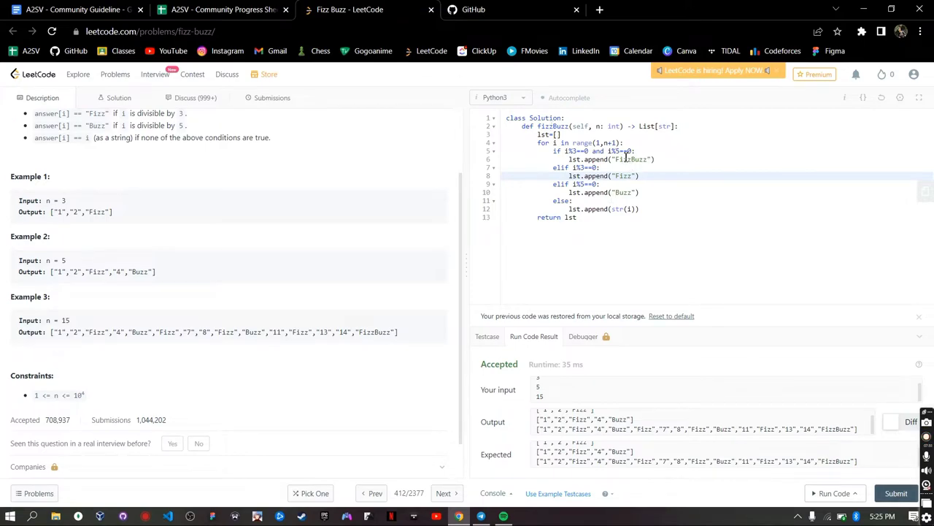
- Submit the 'Fizzz' typo version for a Wrong Answer, then restore 'Fizz' and rerun to Accepted at 45 ms
drag(626, 158, 688, 200)
key(BackSpace)
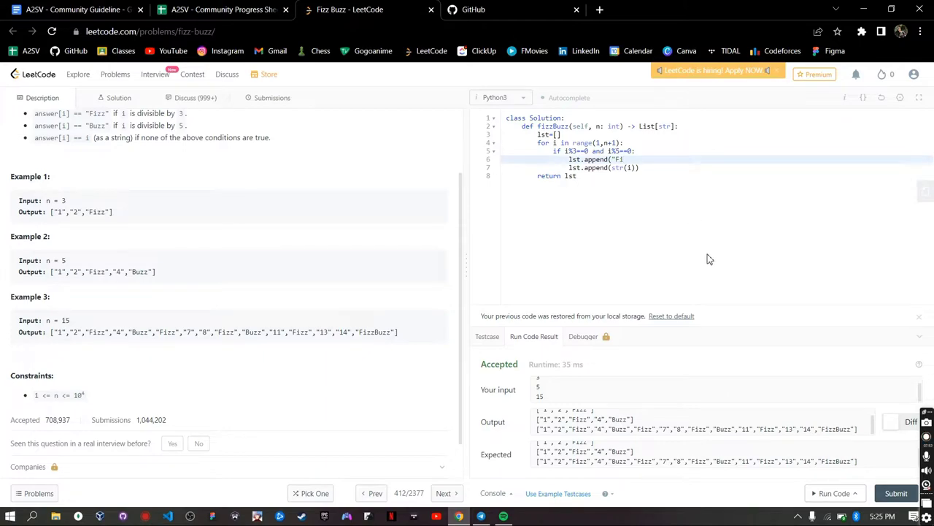
key(ctrl+z)
click(629, 174)
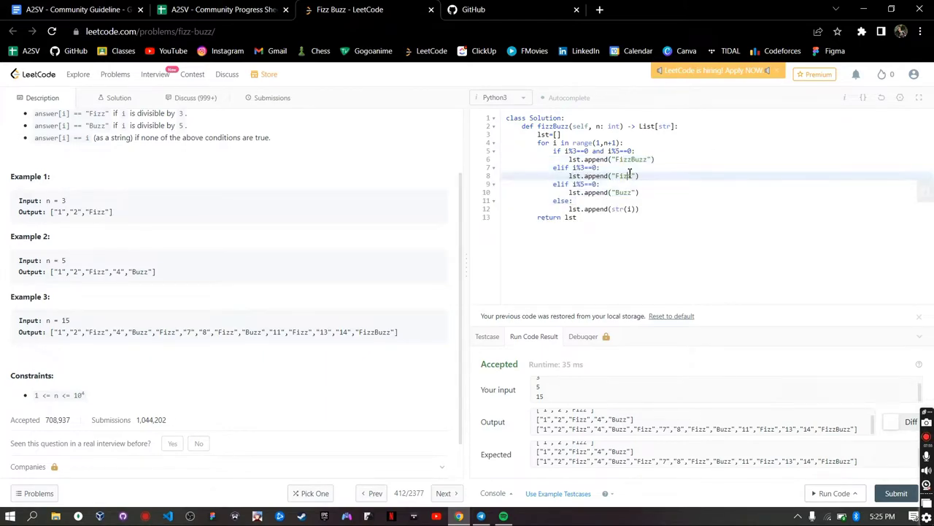
click(835, 495)
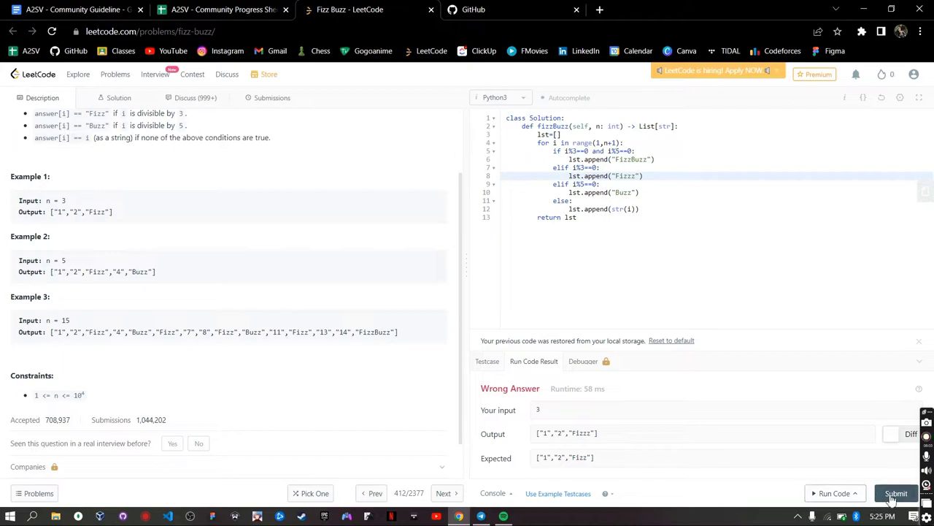
click(897, 494)
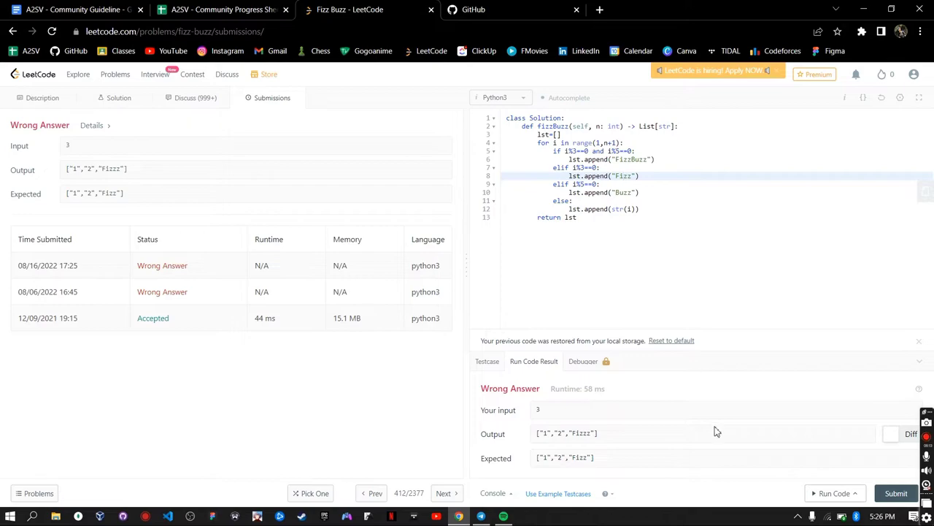
click(837, 493)
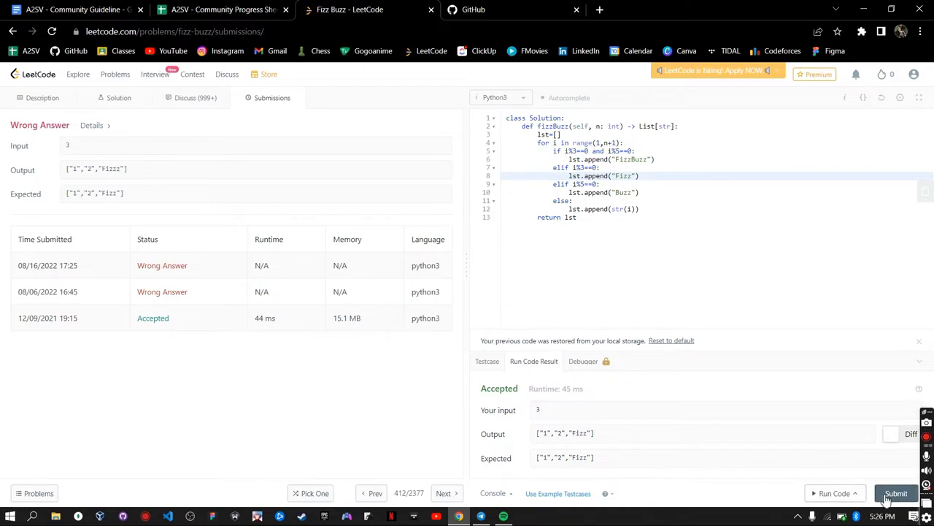
- Submit the corrected Fizz Buzz code and confirm the latest submission shows Accepted at 51 ms
click(895, 494)
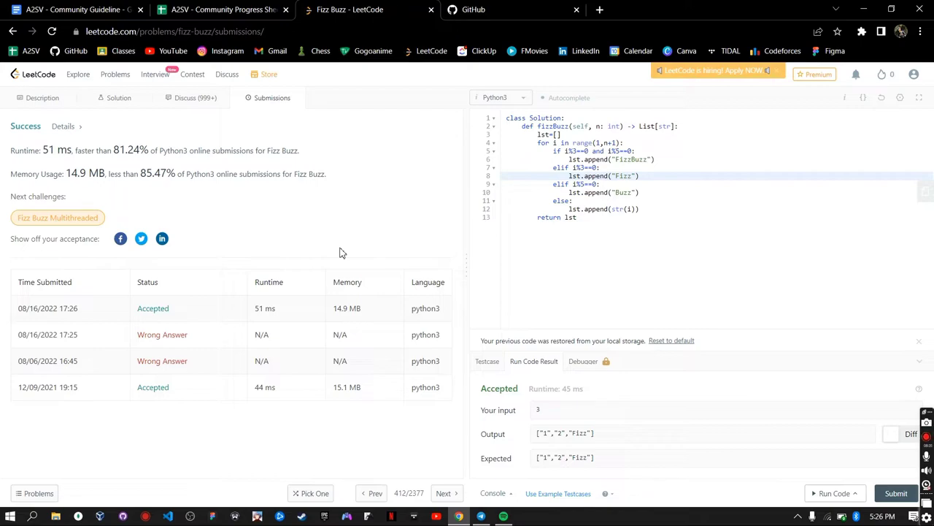
click(597, 218)
key(ctrl+a)
click(608, 220)
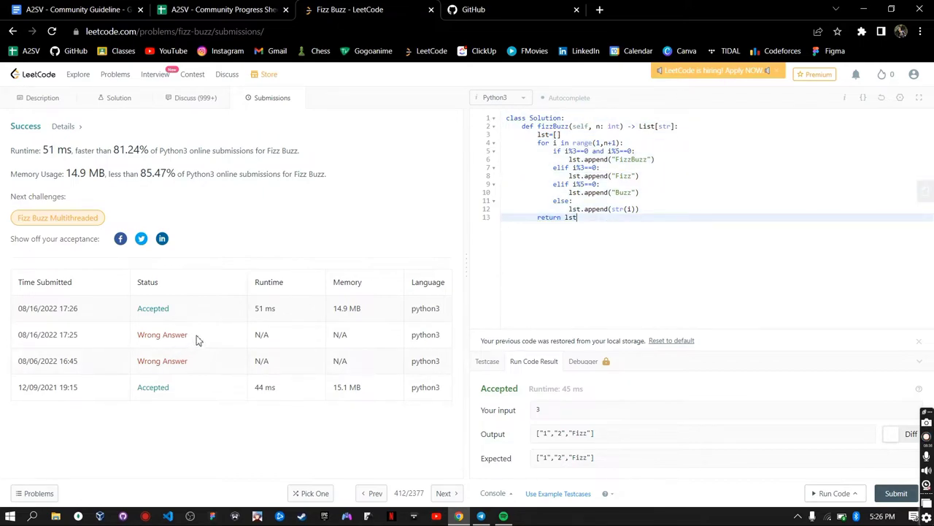
drag(196, 335, 125, 329)
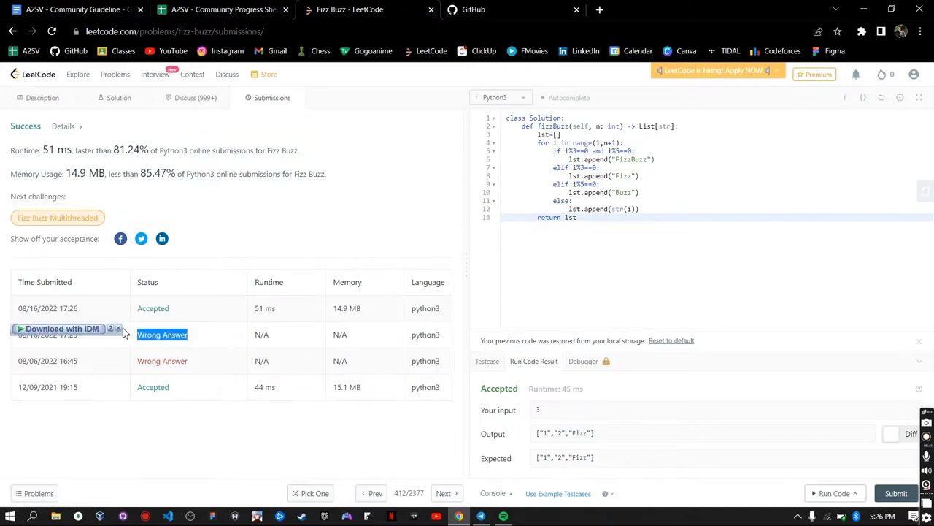
click(151, 426)
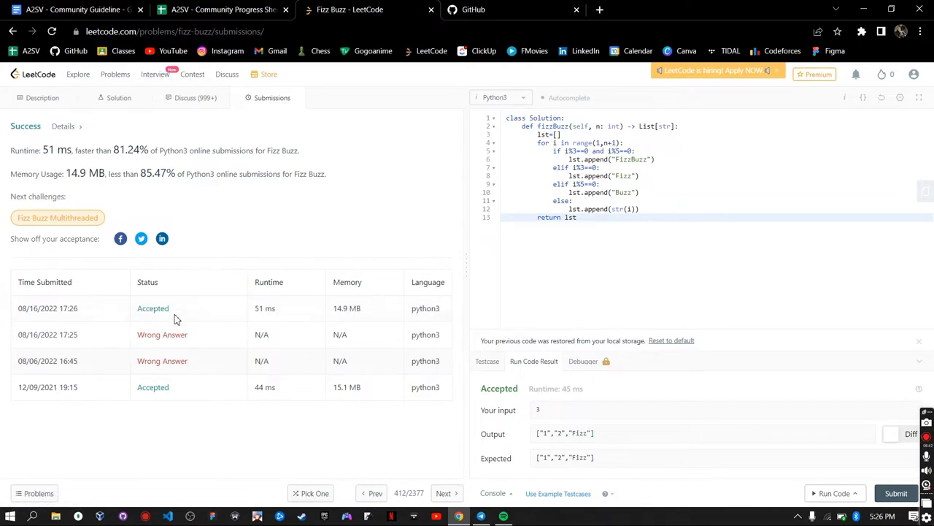
drag(176, 318, 194, 310)
- Back in the Progress Sheet, search the sheet for the member's name, then clear the search
click(232, 9)
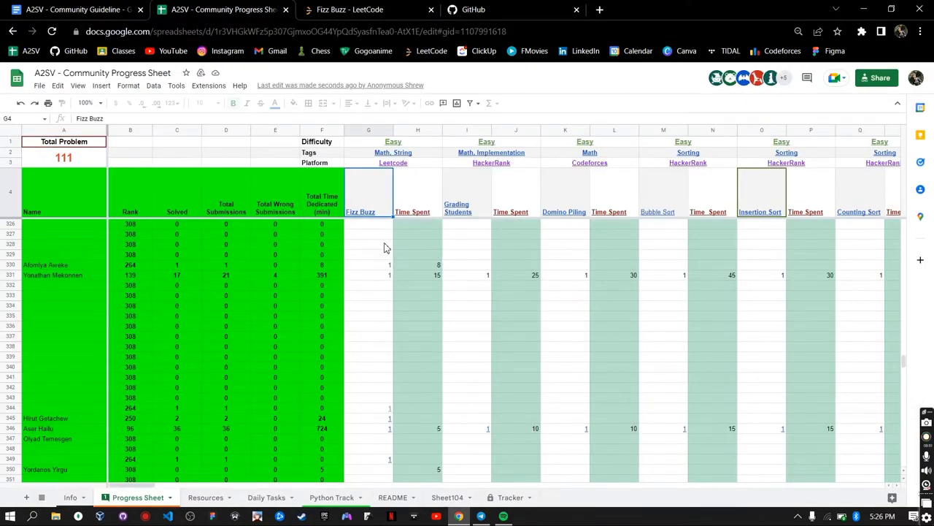
click(203, 348)
key(ctrl+f)
text(joh)
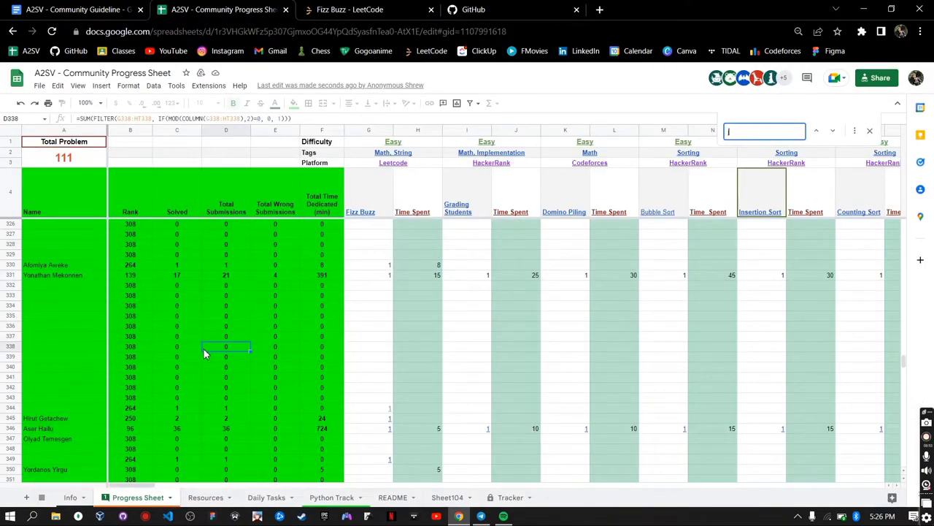
text(n doe)
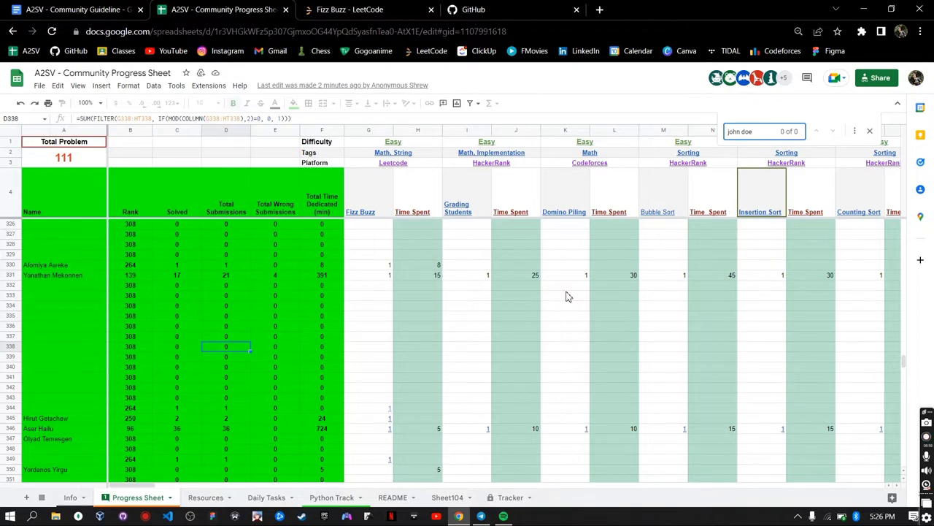
key(ctrl+a)
key(BackSpace)
click(548, 380)
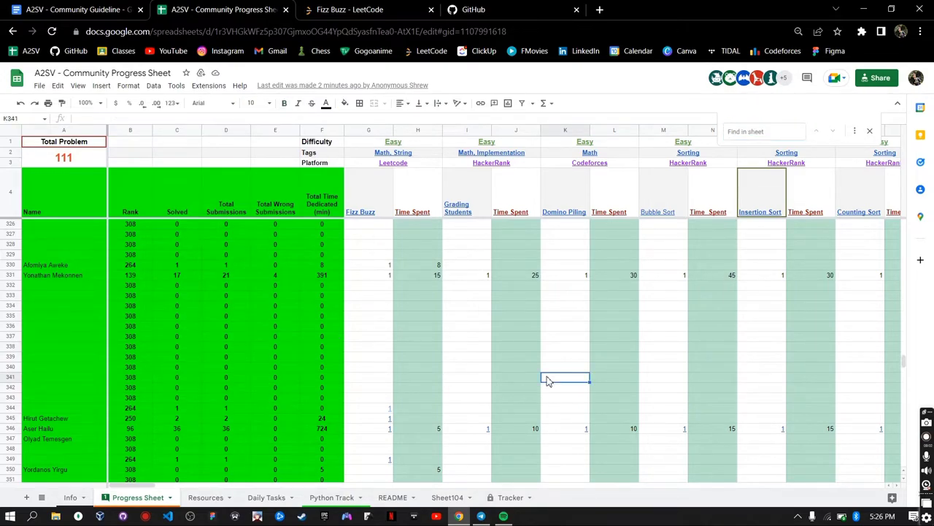
click(170, 348)
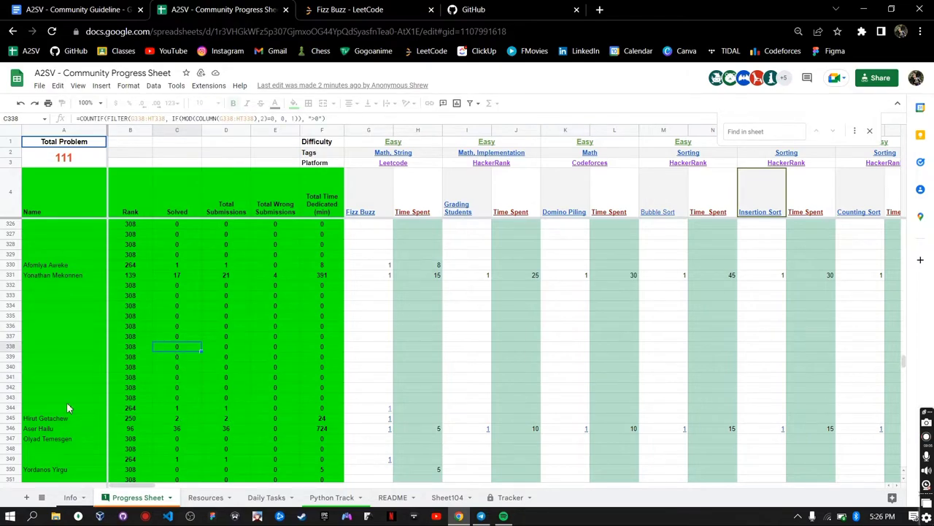
scroll(66, 406, down, 8)
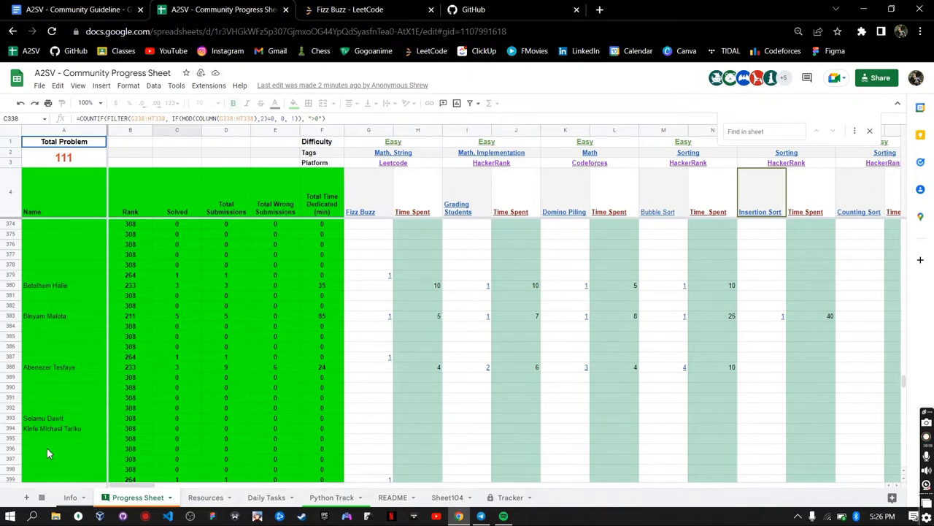
- Enter the member's name in cell A396, accepting the protected-range warning
click(41, 446)
text(p)
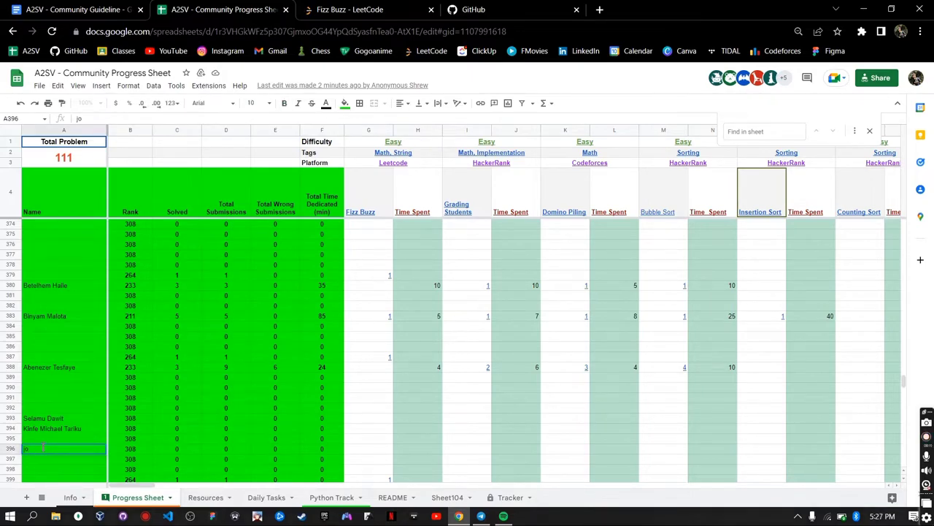
key(Tab)
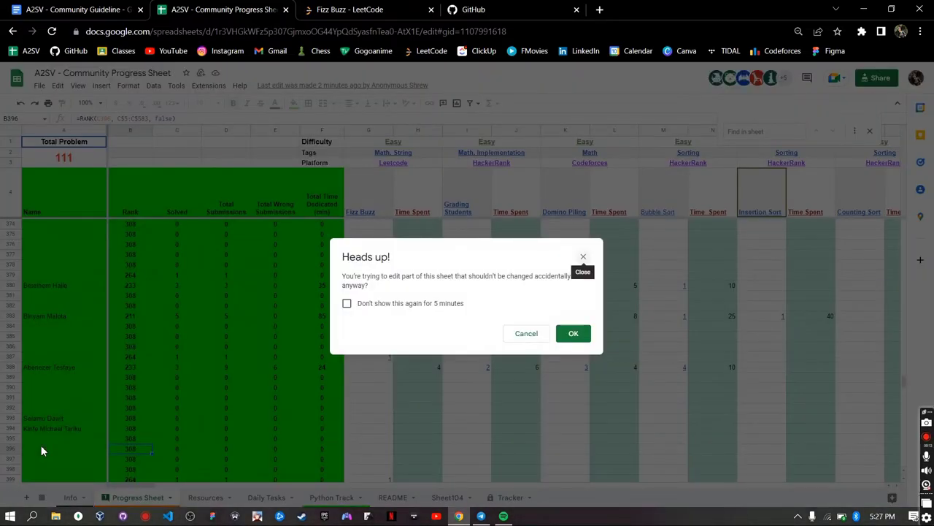
click(576, 334)
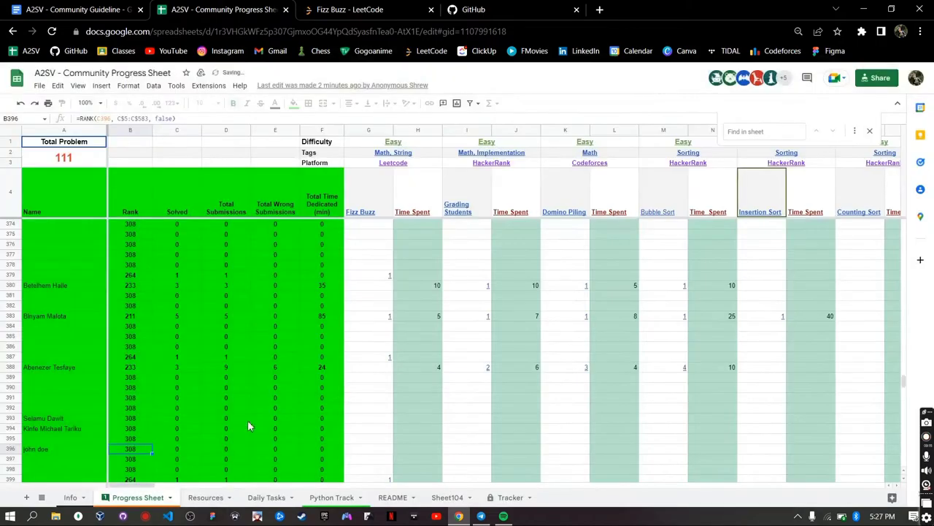
click(367, 449)
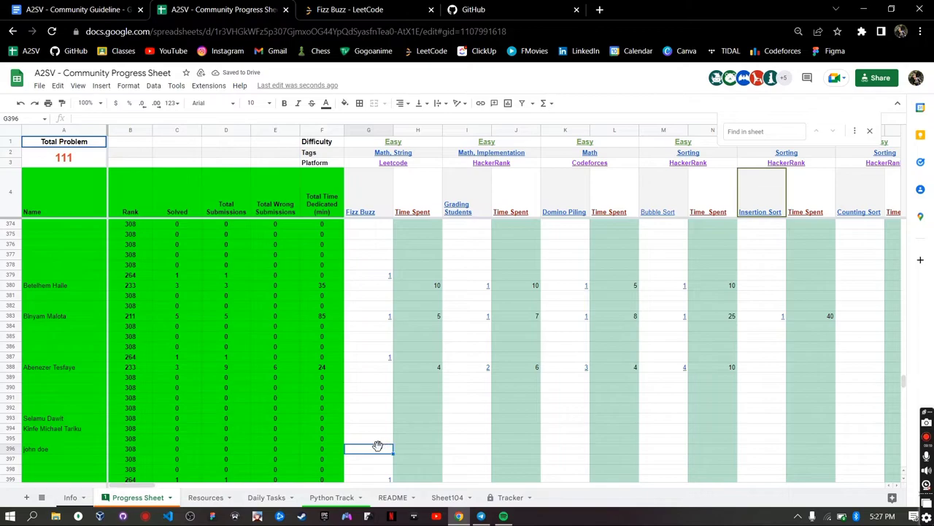
- Enter 2 as the member's Fizz Buzz value in cell G396
click(364, 131)
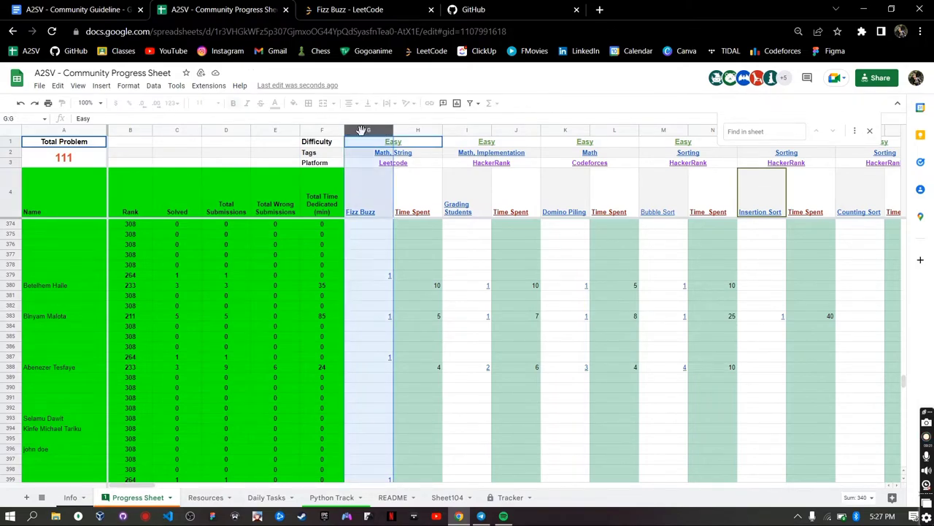
click(10, 448)
click(376, 450)
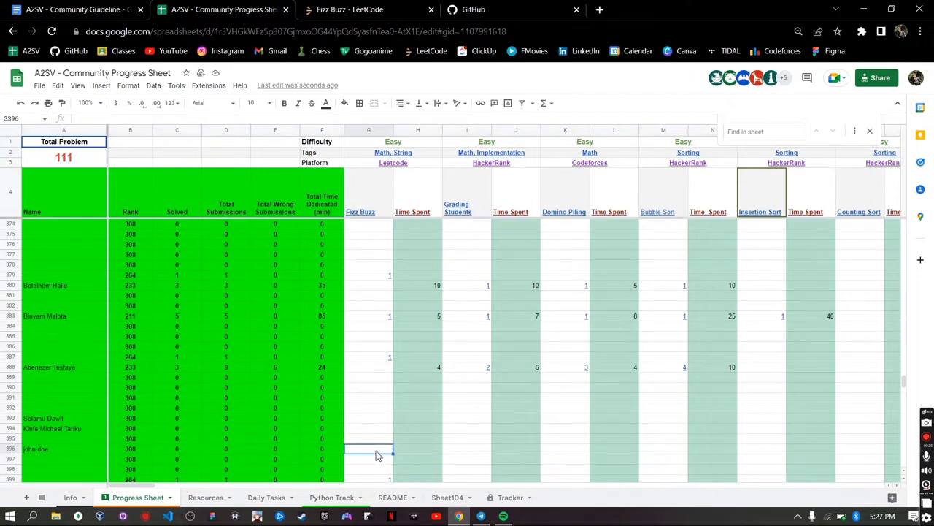
click(418, 454)
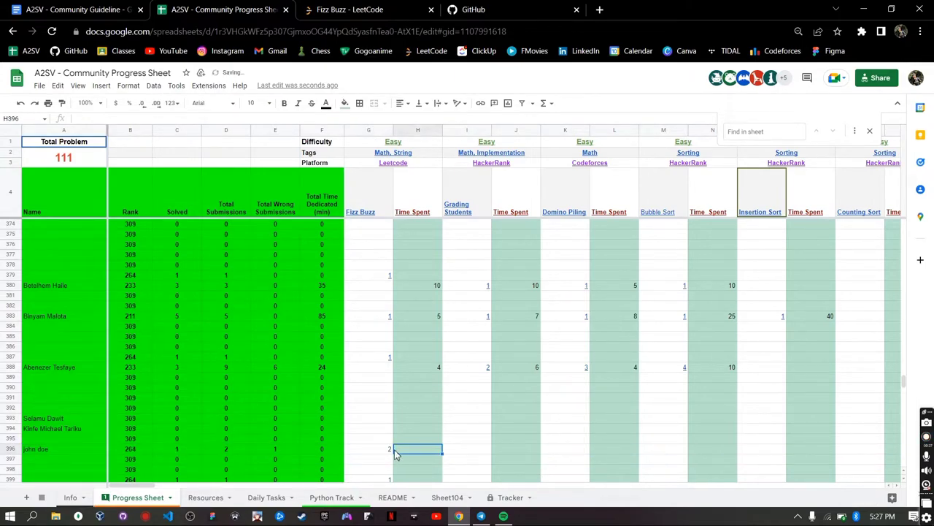
click(385, 452)
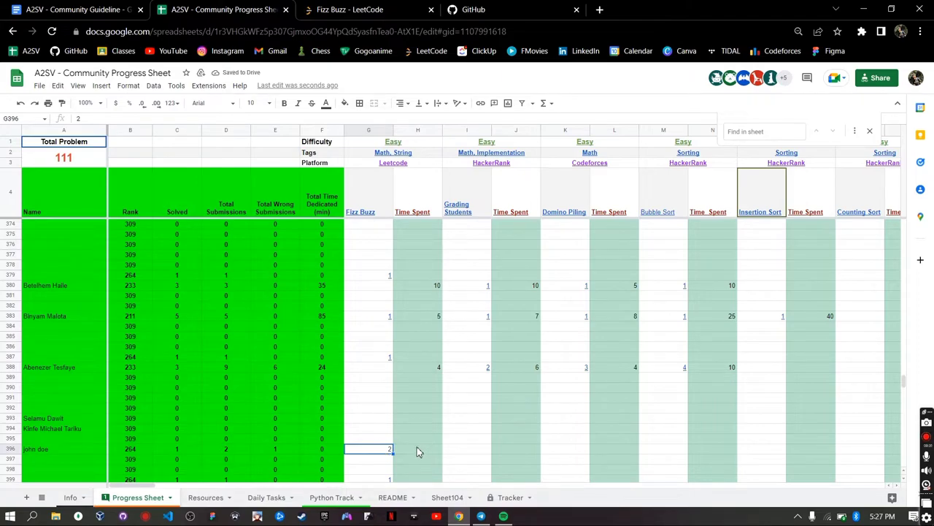
- Log 6 minutes in the Time Spent cell H396
click(417, 448)
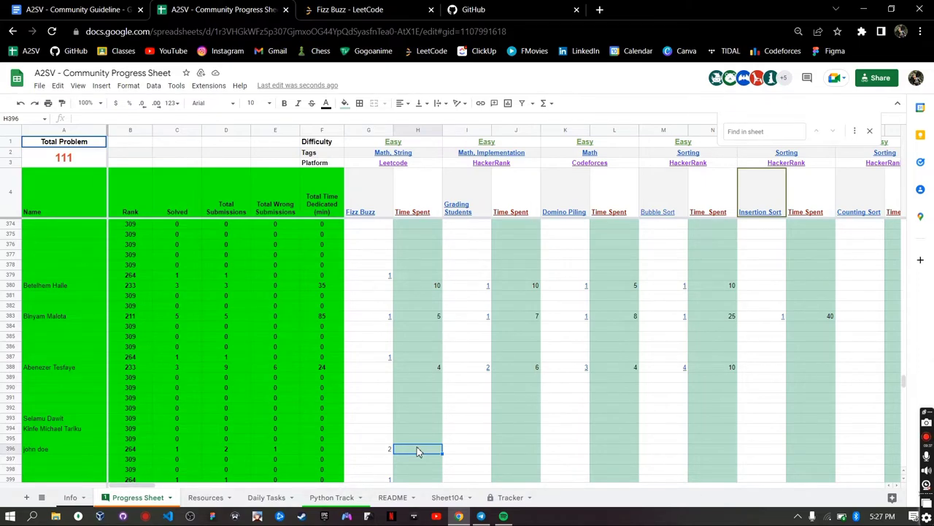
text(6)
key(Return)
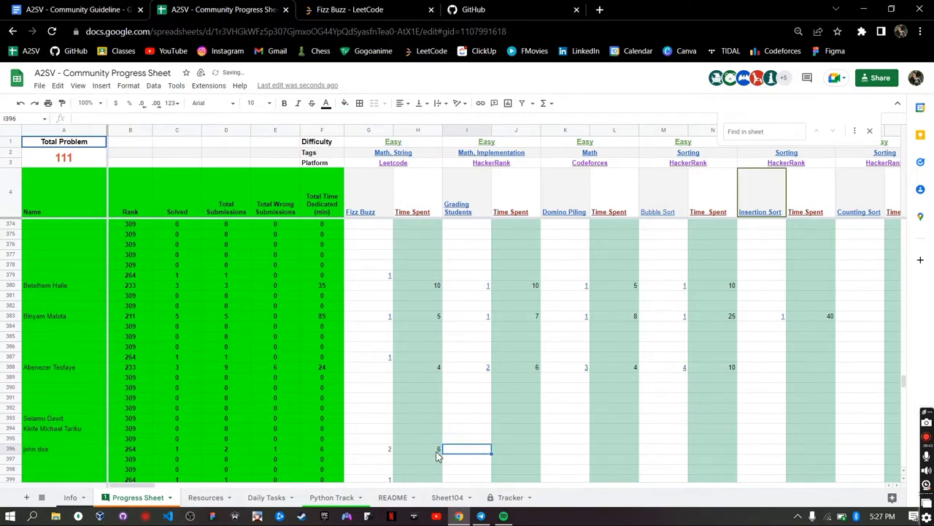
click(413, 449)
click(387, 450)
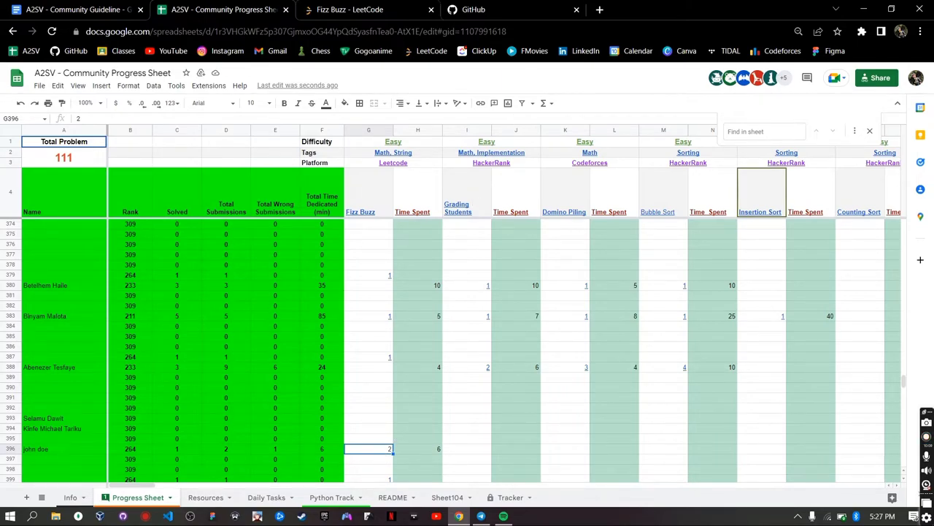
- Copy the full accepted Fizz Buzz code from the LeetCode editor and go to GitHub
mouse_move(504, 154)
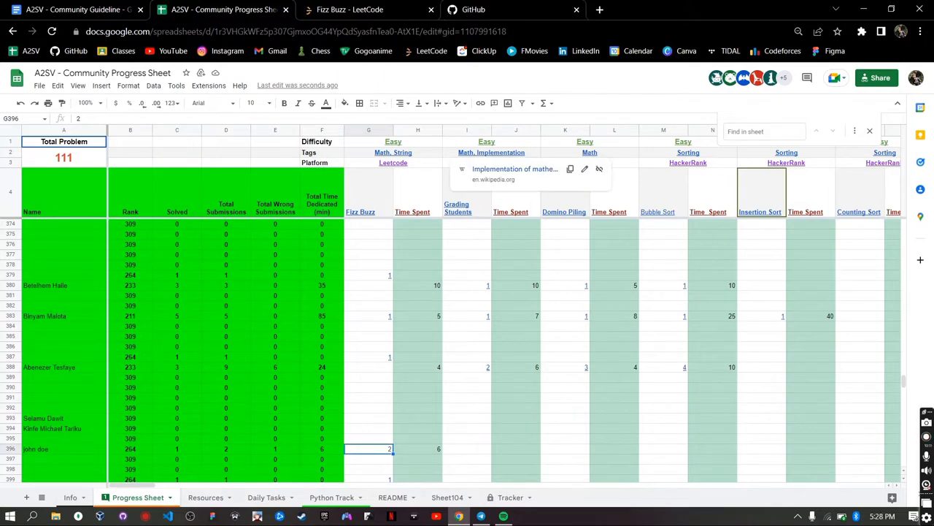
click(350, 10)
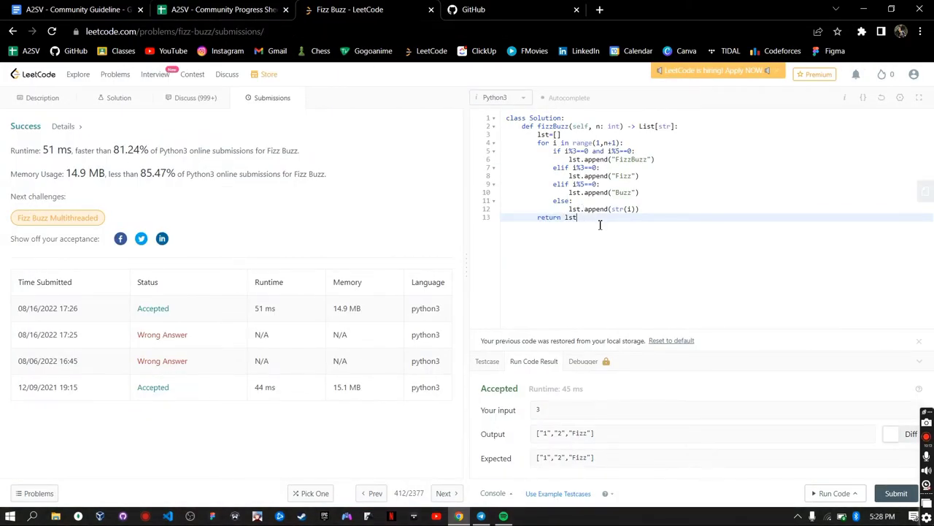
key(ctrl+a)
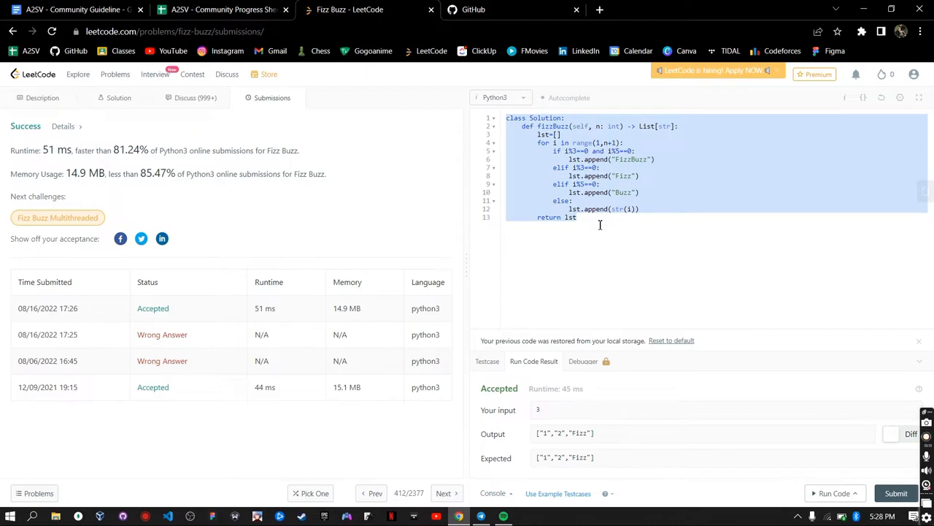
click(586, 219)
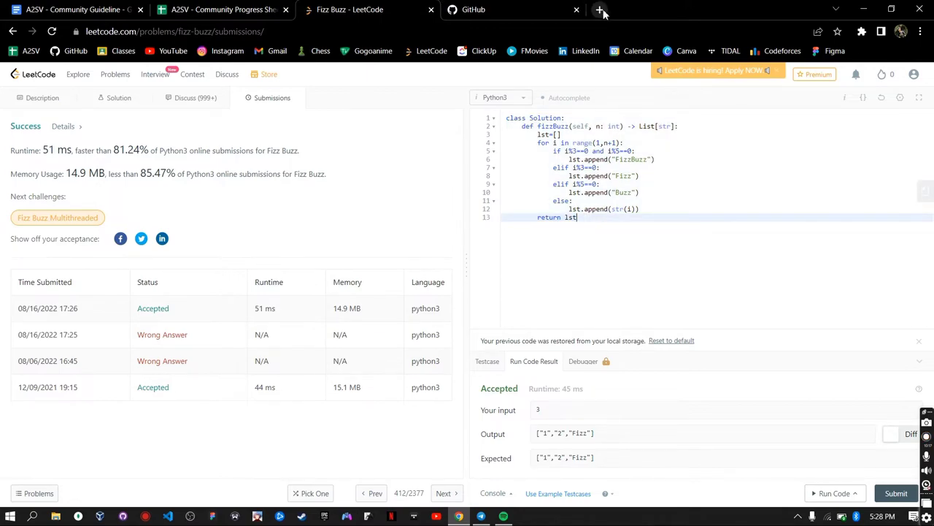
click(479, 10)
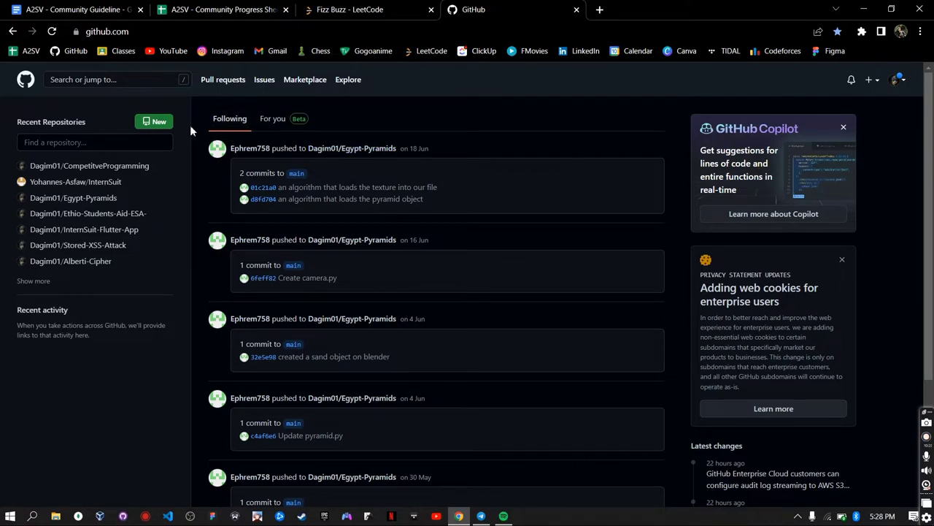
- Start a new repository named competitive-programming
click(155, 126)
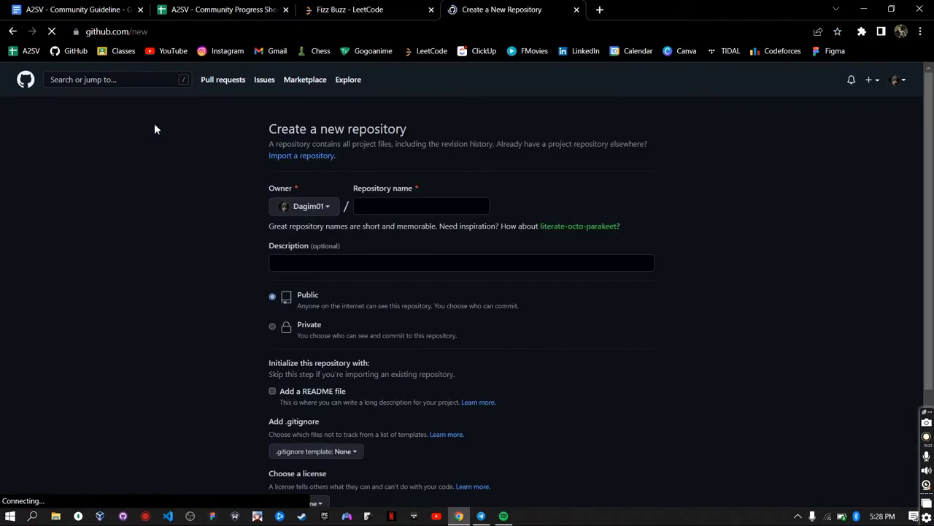
click(428, 207)
text(competitive-programming)
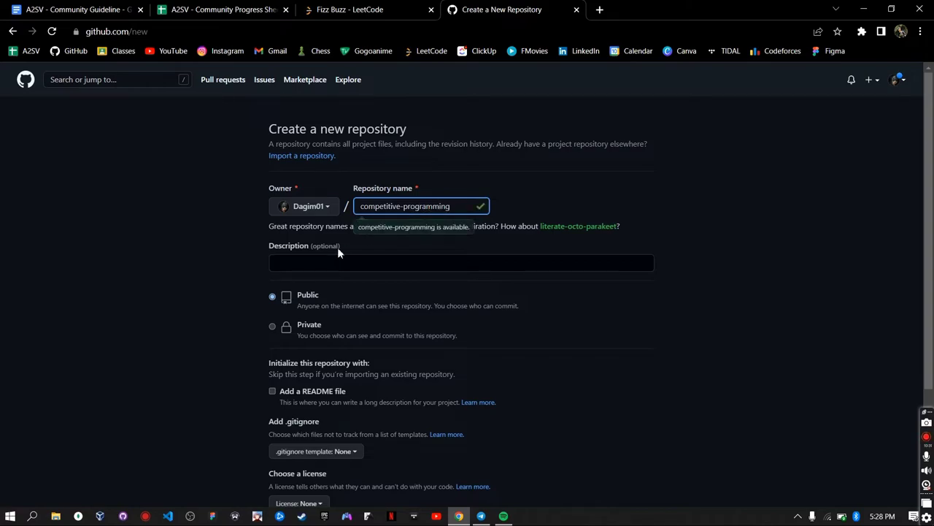
- Add the description 'A2SV Competitive Programming' and create the public repository
click(332, 261)
text(A2s)
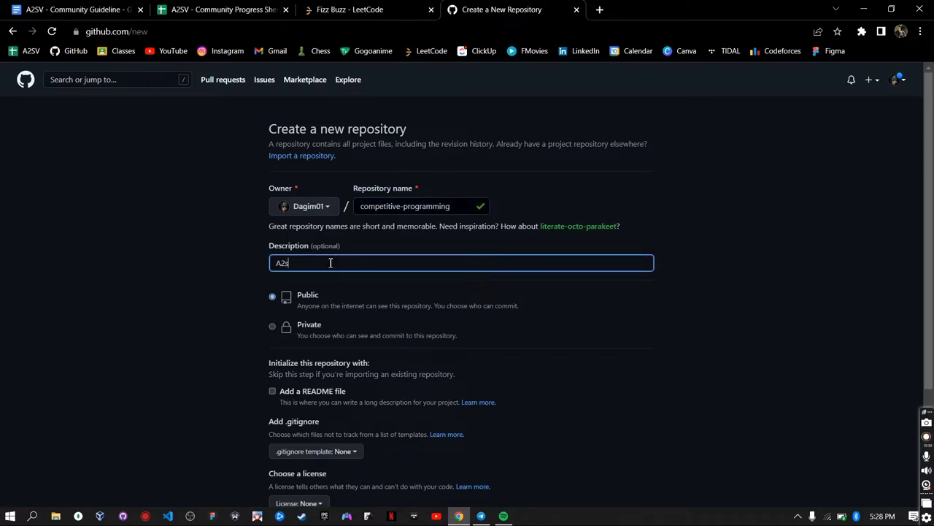
key(BackSpace)
text(Sv -)
key(BackSpace)
text(V Competitive Programming)
scroll(219, 321, down, 1)
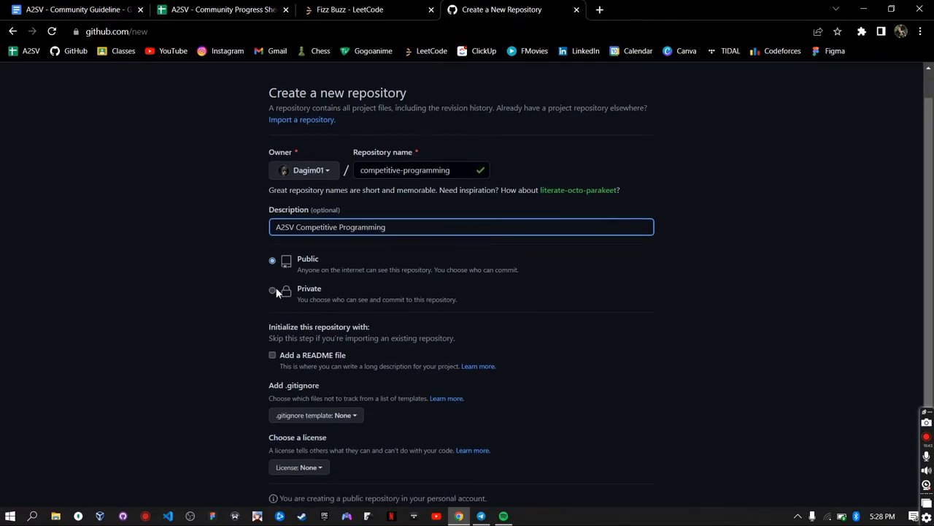
scroll(376, 292, down, 1)
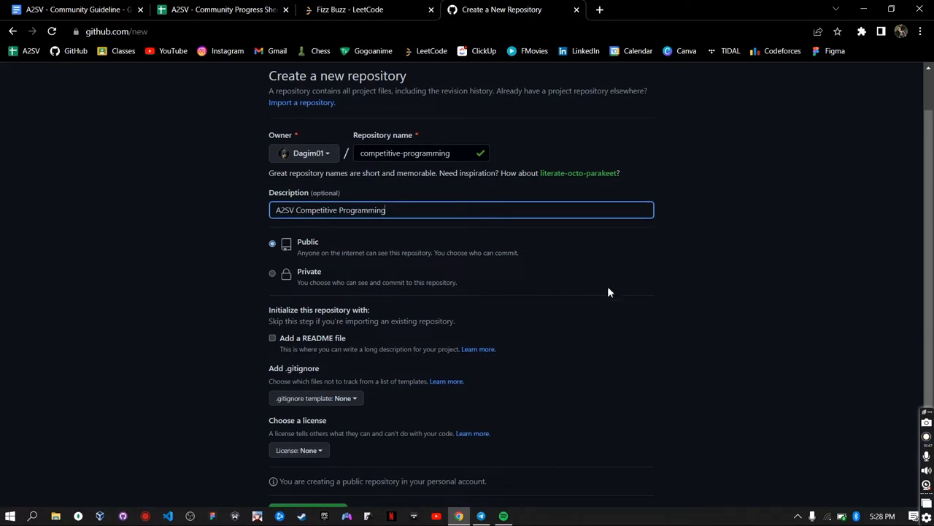
scroll(678, 325, down, 1)
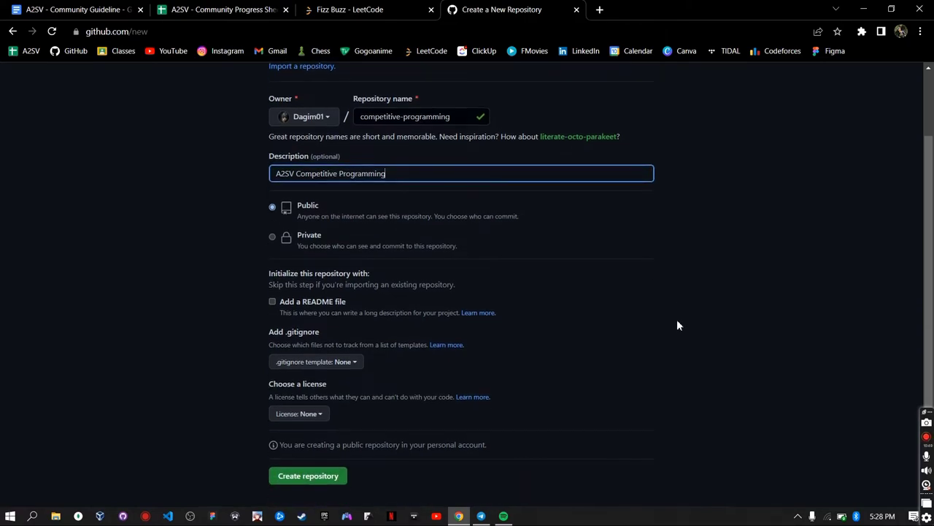
scroll(585, 233, down, 1)
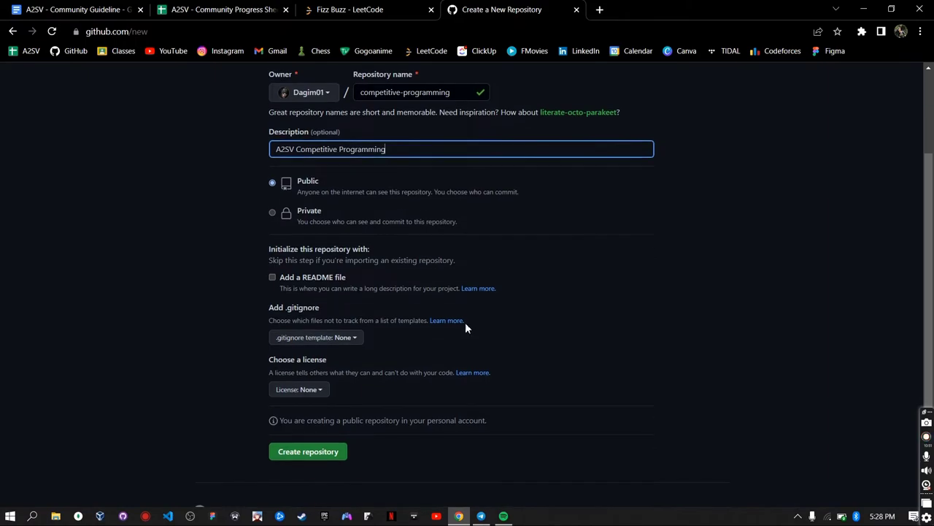
scroll(497, 394, down, 1)
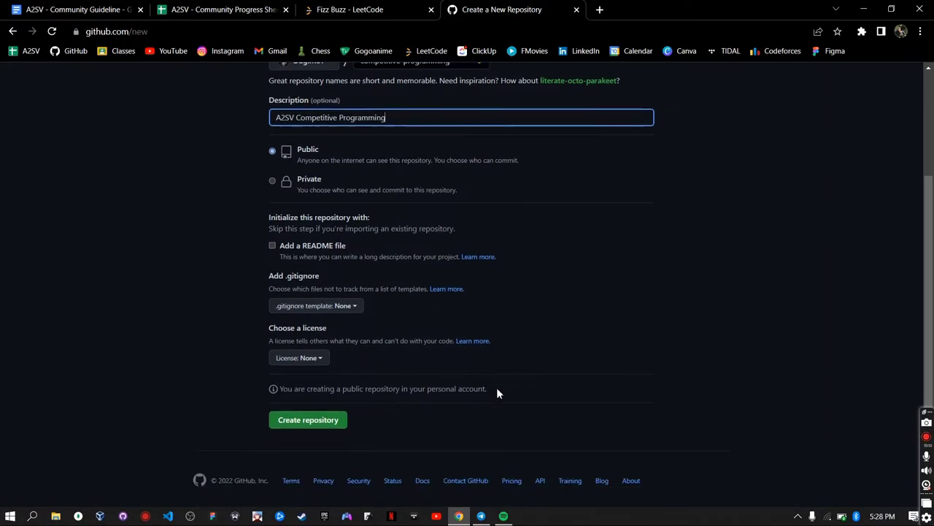
click(303, 417)
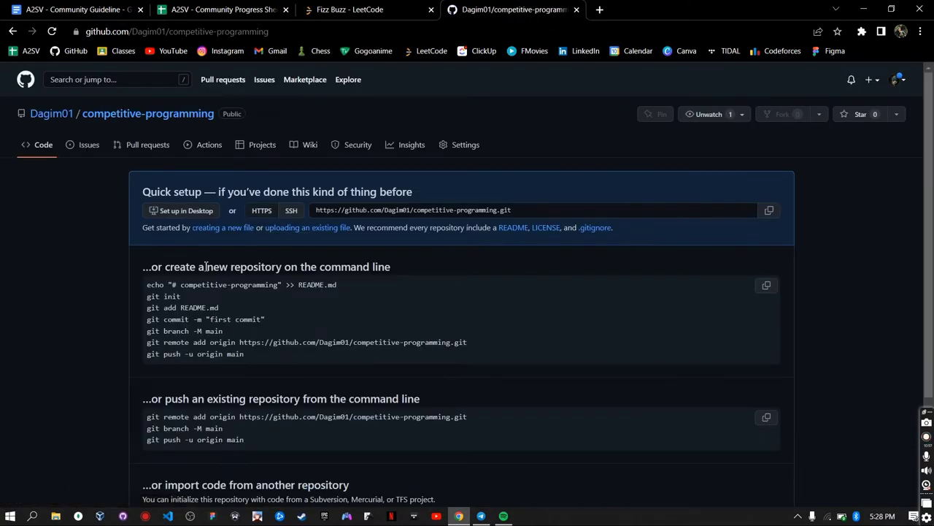
- Open the pinned CompetitveProgramming repository from the account's profile page
scroll(305, 350, down, 2)
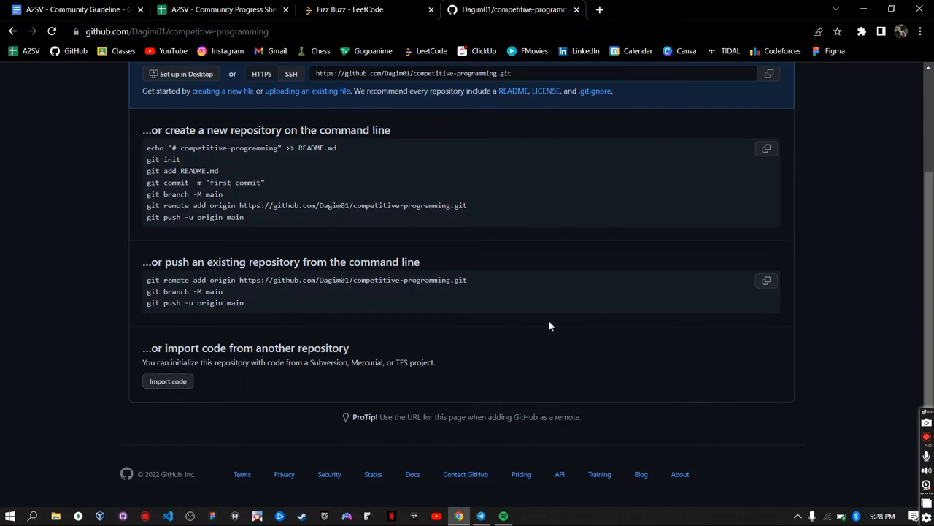
scroll(549, 323, up, 2)
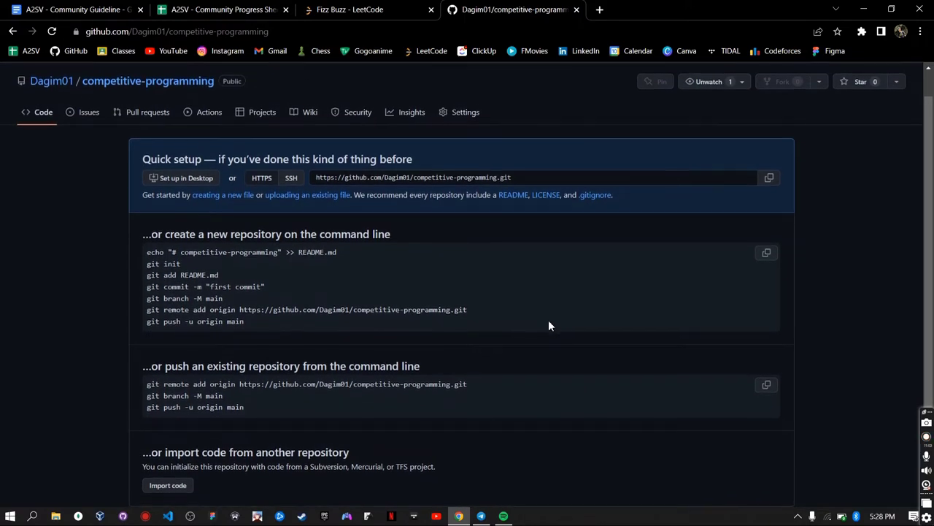
scroll(549, 322, up, 1)
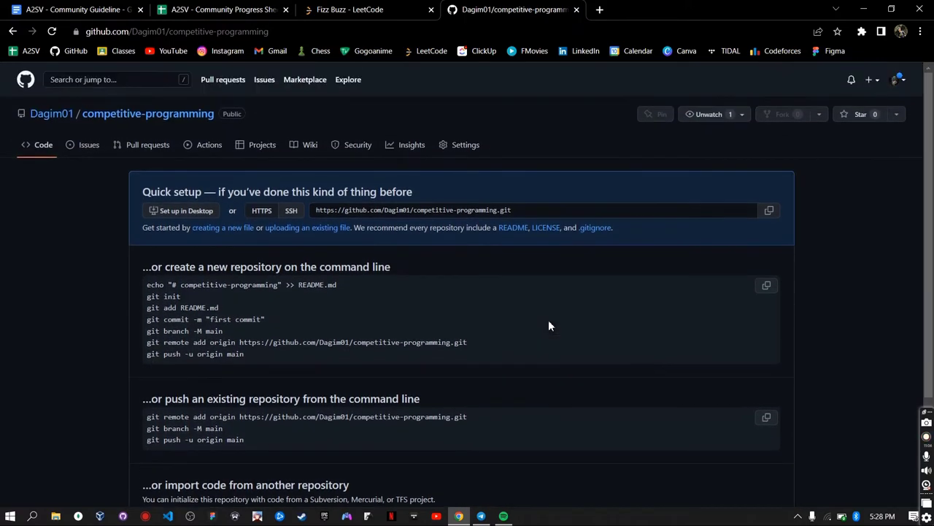
click(57, 117)
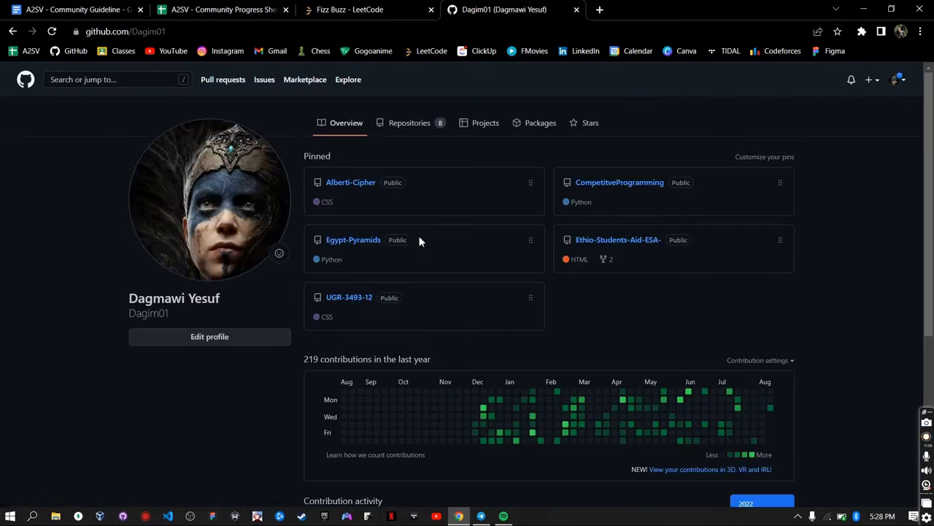
click(604, 186)
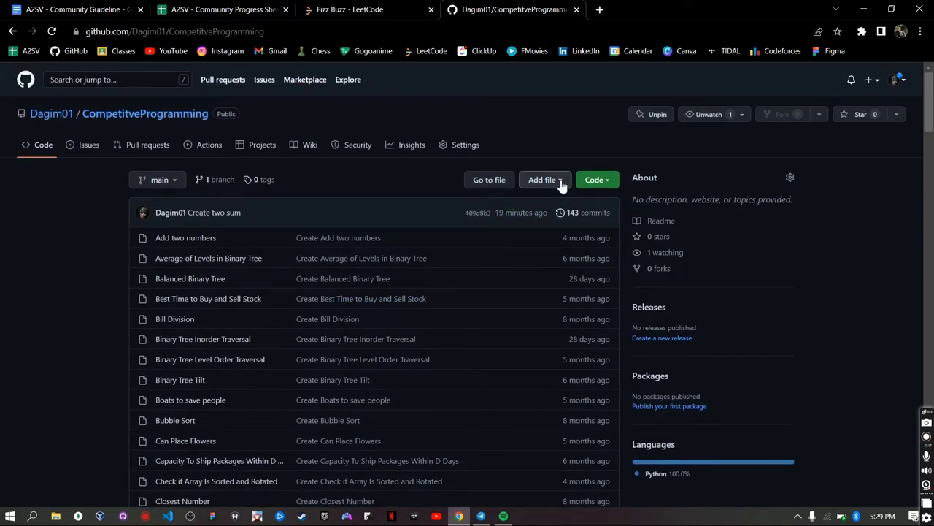
- Start a new file named fizz-buzz.py in the CompetitveProgramming repository
click(553, 182)
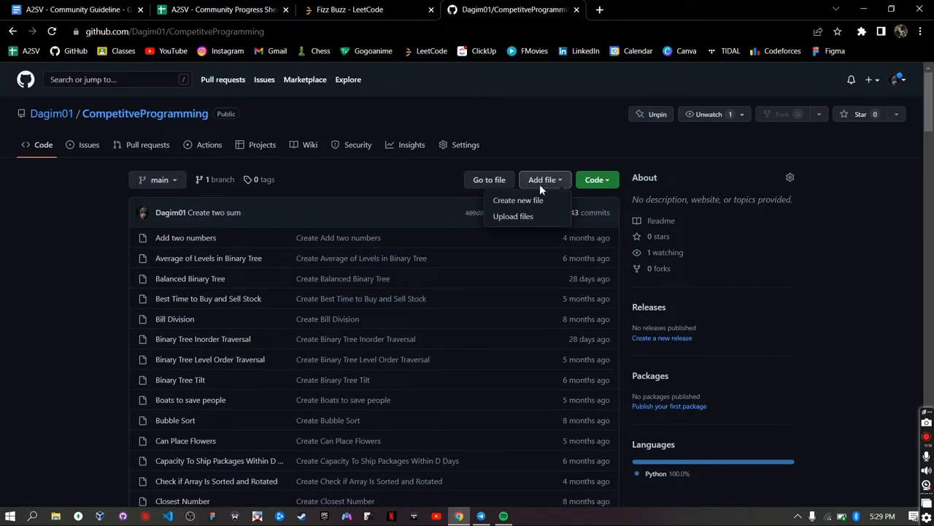
click(527, 202)
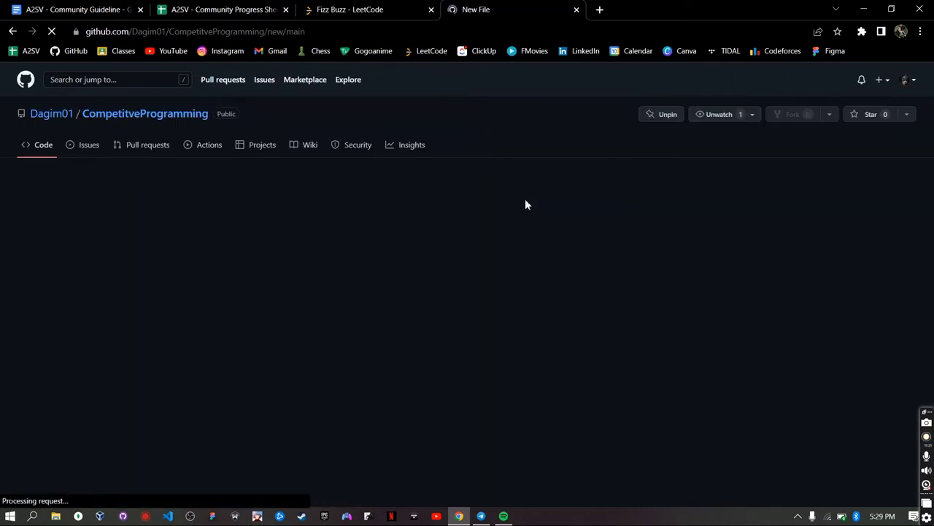
text(fizz-buzz.py)
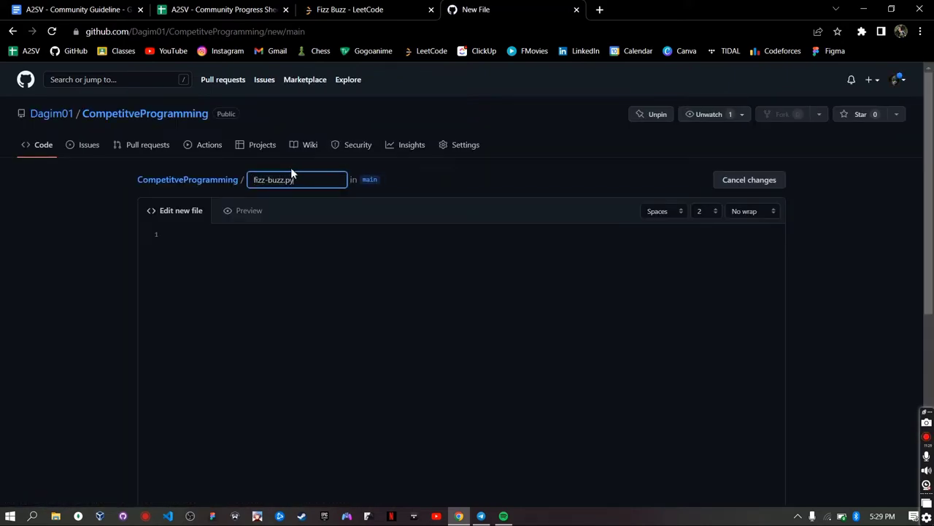
click(272, 252)
- Copy the whole Fizz Buzz solution from the LeetCode window to the clipboard
click(350, 10)
drag(350, 10, 438, 351)
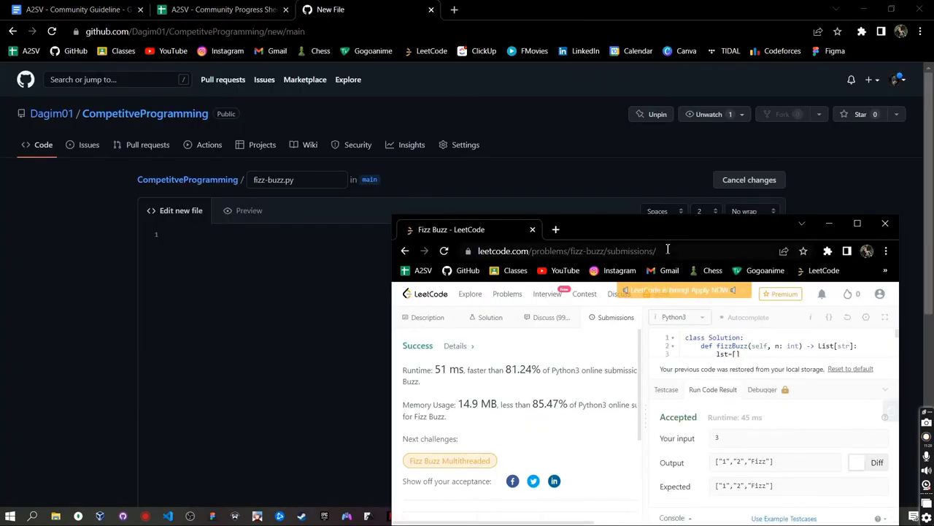
drag(676, 352, 316, 2)
click(664, 194)
key(ctrl+a)
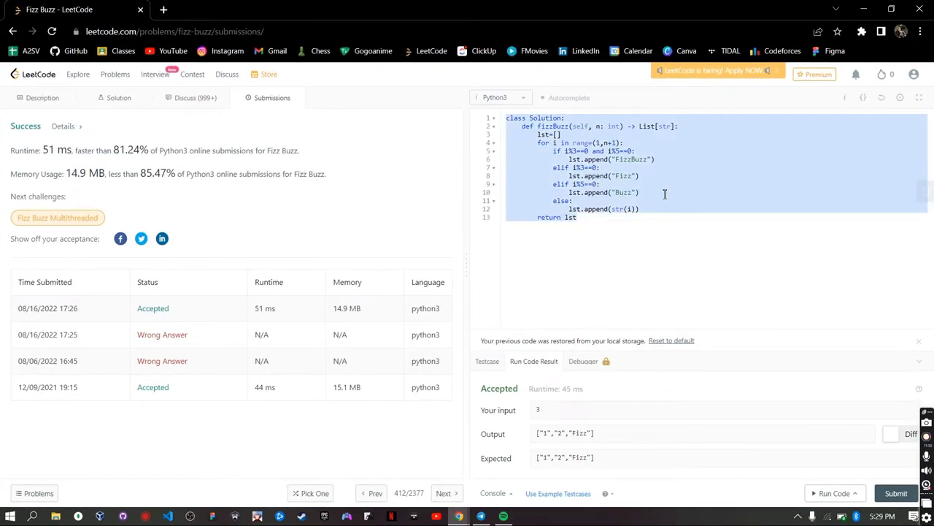
key(BackSpace)
key(ctrl+z)
- Paste the solution into fizz-buzz.py and commit the new file
key(alt+Tab)
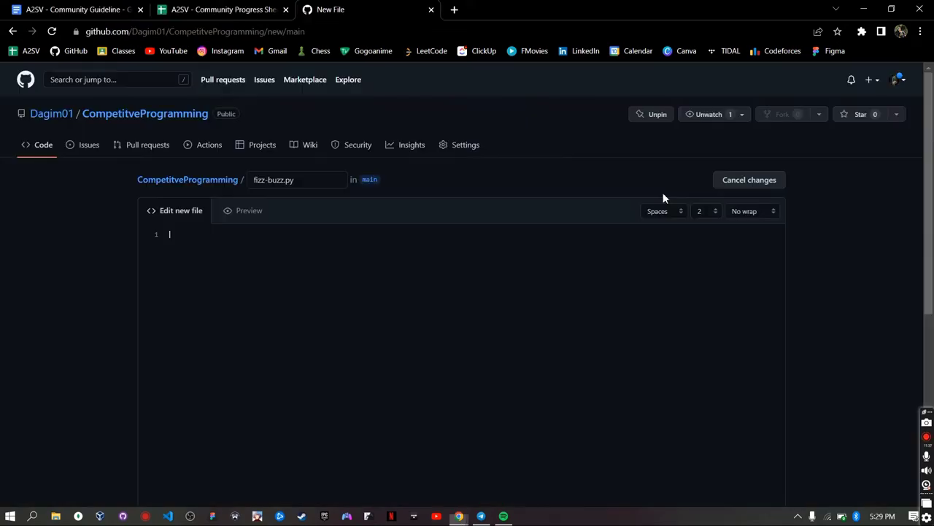
text(class Solution:     def fizzBuzz(self, n: int) -> List[str]:         res=[]         for i in range(1,n+1):             if i%3==0 and i%5==0:                 res.append("FizzBuzz")             elif i%3==0:                 res.append("Fizz")             elif i%5==0:                 res.append("Buzz")             else:                 res.append(str(i))         return res)
scroll(538, 330, down, 5)
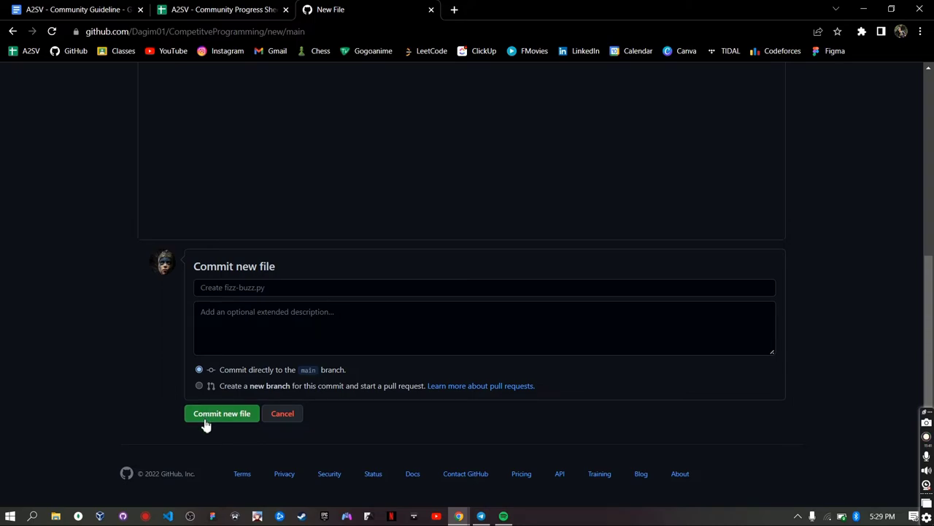
click(205, 416)
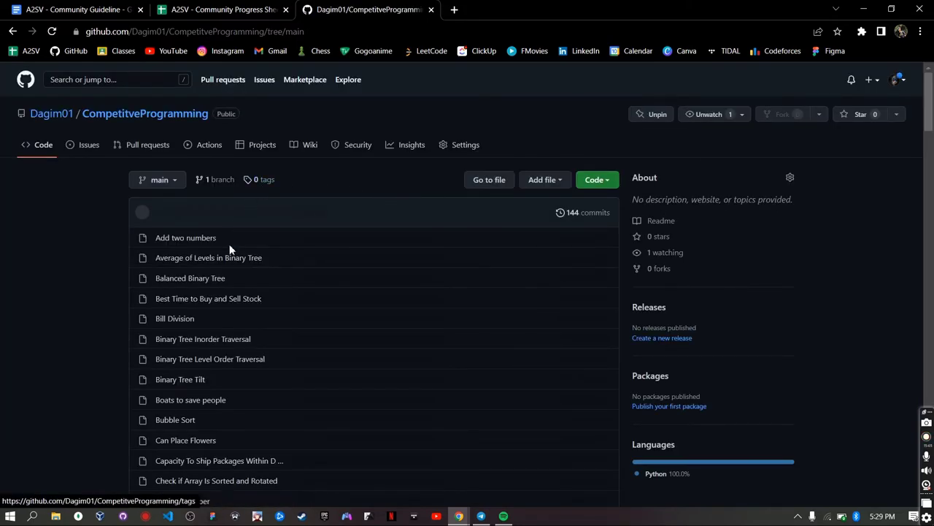
- Open fizz-buzz.py from the repository file list and copy its page URL
scroll(289, 332, down, 2)
scroll(289, 334, down, 5)
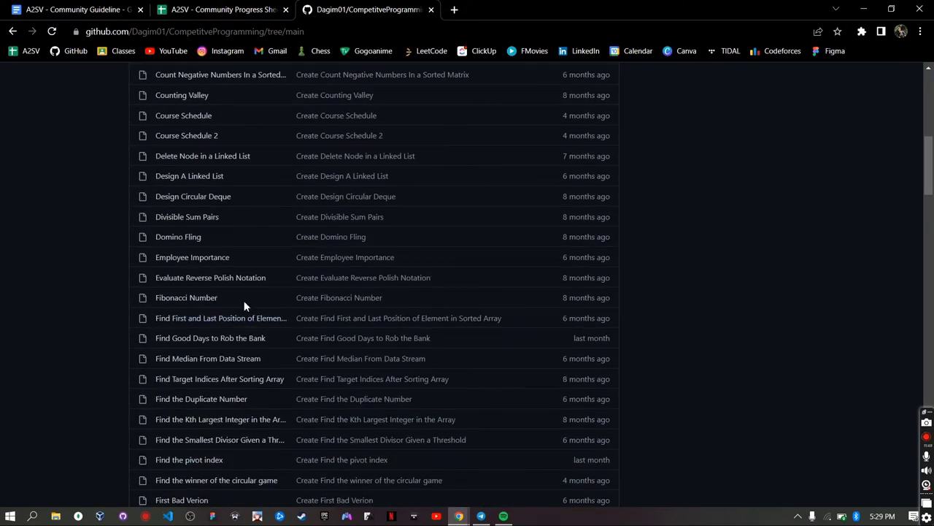
scroll(244, 304, down, 2)
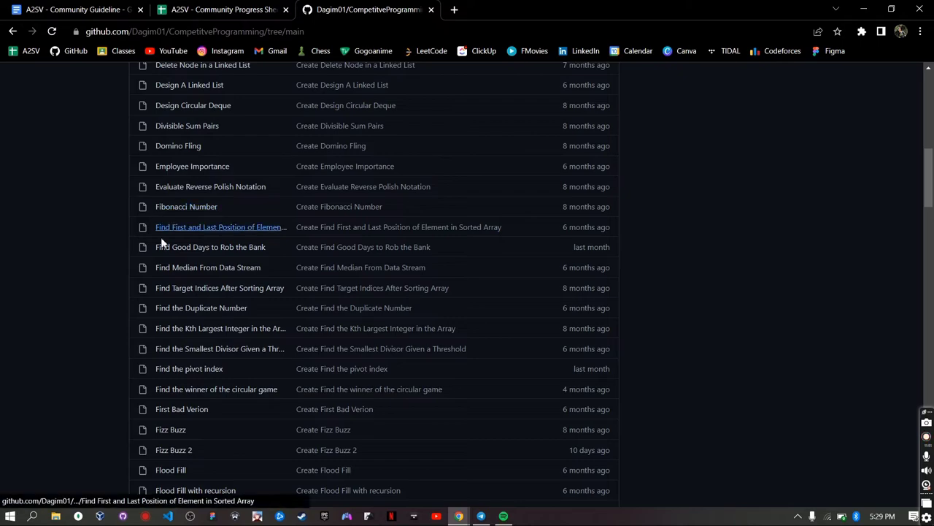
scroll(163, 379, down, 1)
scroll(209, 409, down, 1)
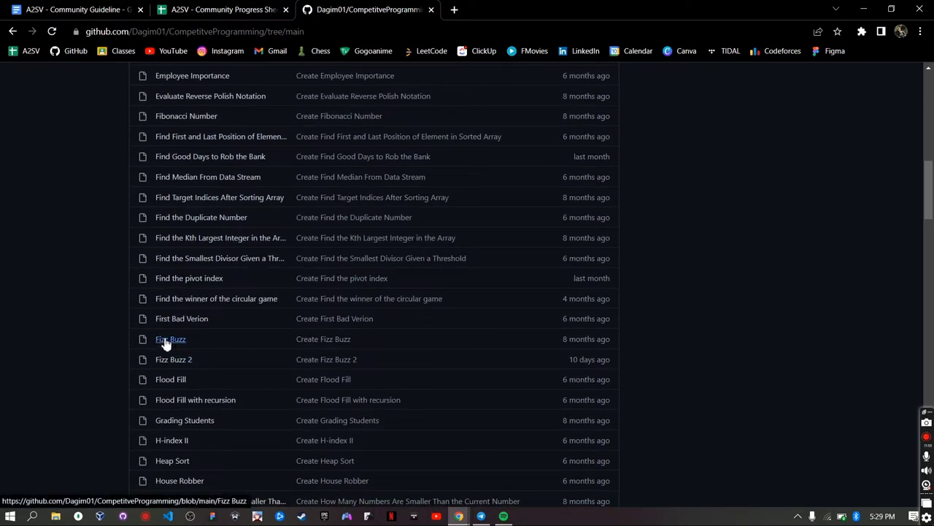
key(ctrl+f)
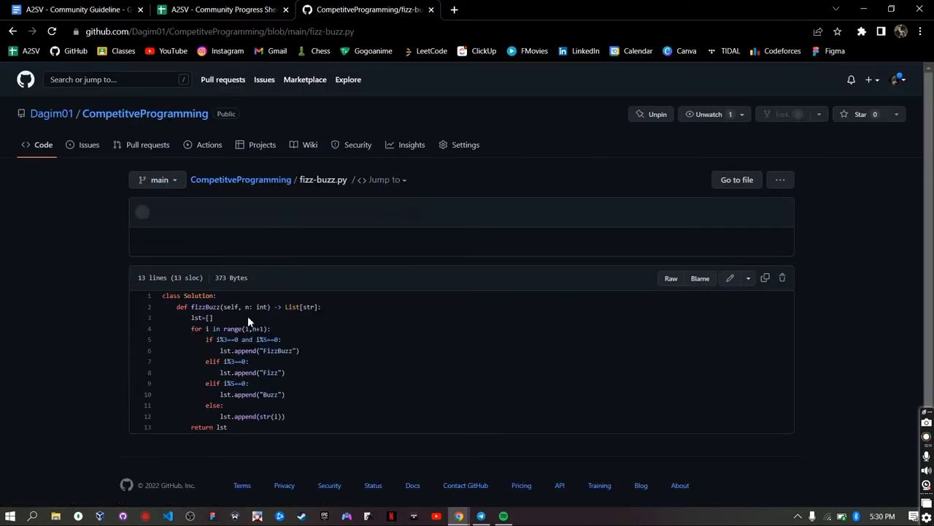
click(381, 34)
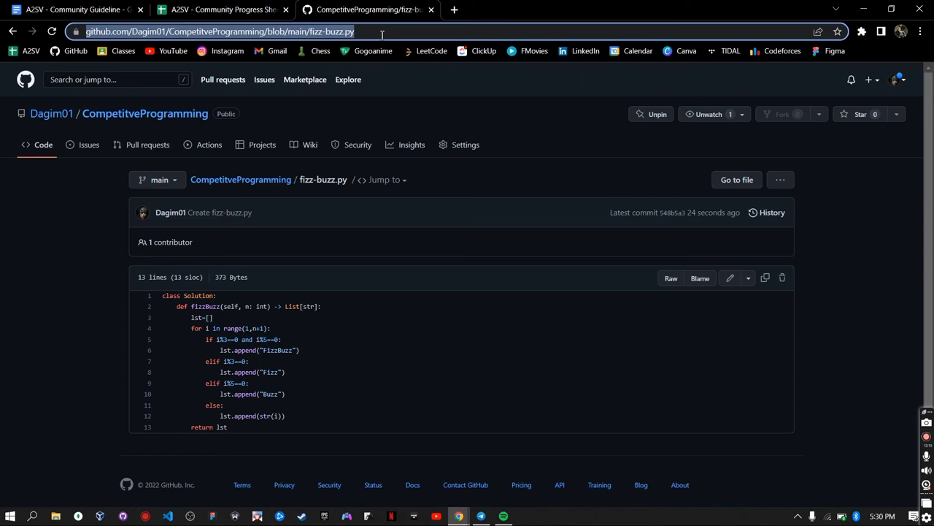
double_click(221, 428)
key(ctrl+shift+Tab)
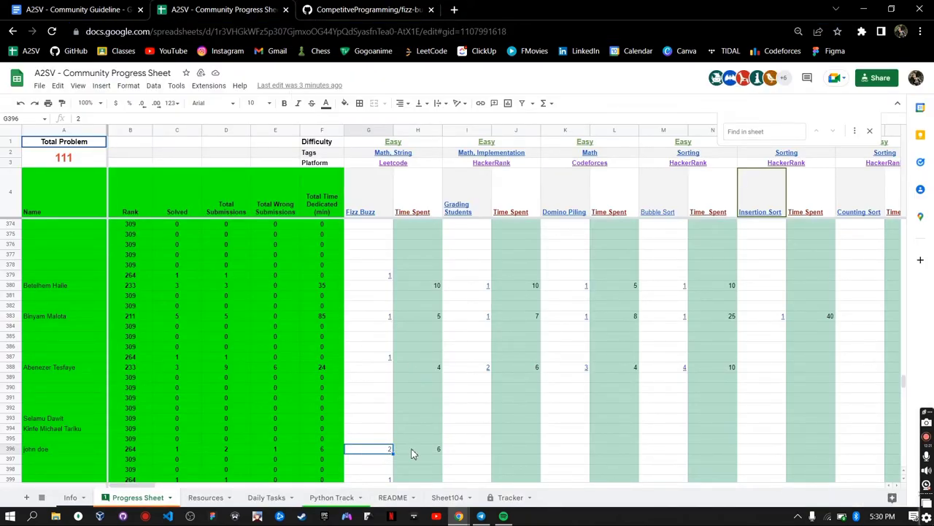
- Link cell G396 to the copied fizz-buzz.py GitHub URL and check the link
right_click(369, 452)
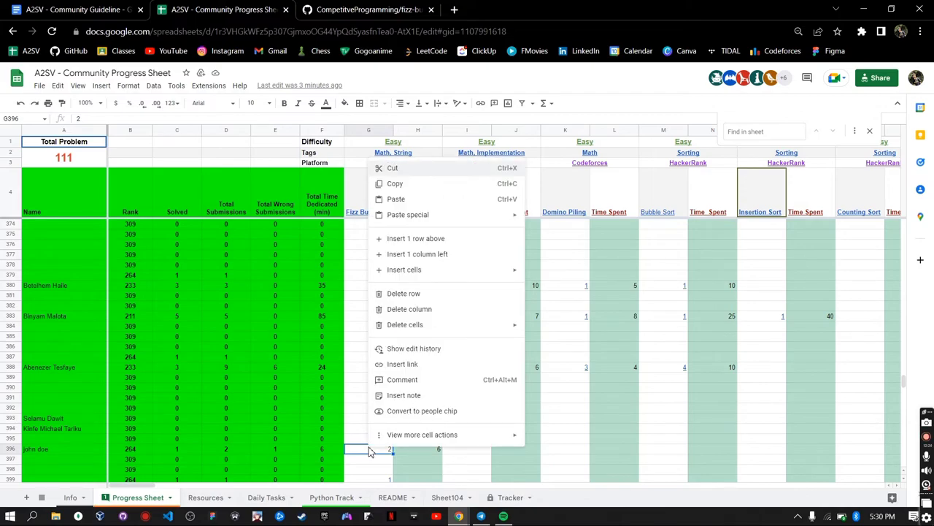
click(413, 365)
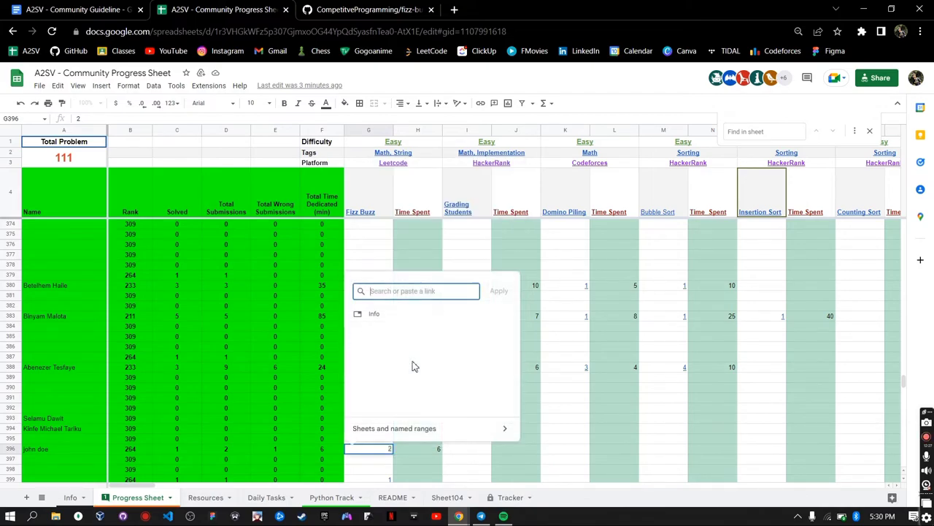
text(https://github.com/Dagim01/CompetitiveProgramming/blob/main/fizz-buzz.py)
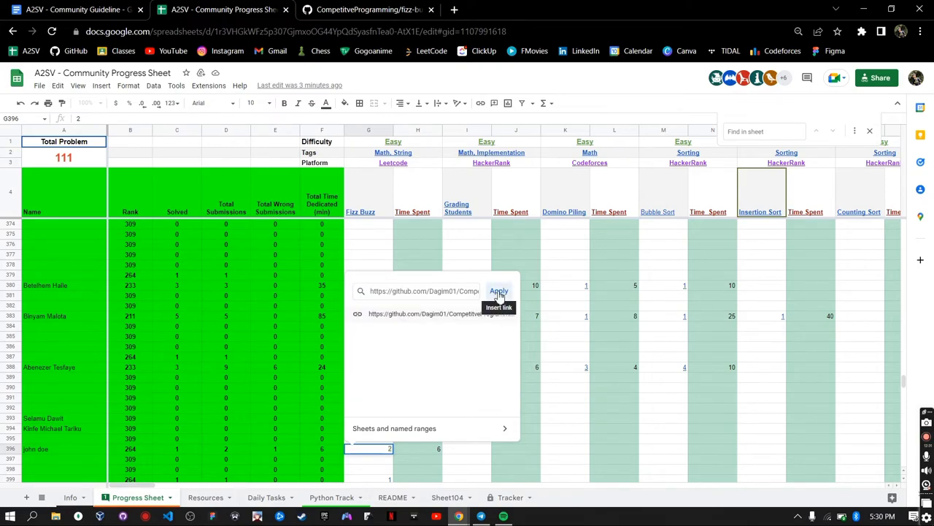
click(498, 291)
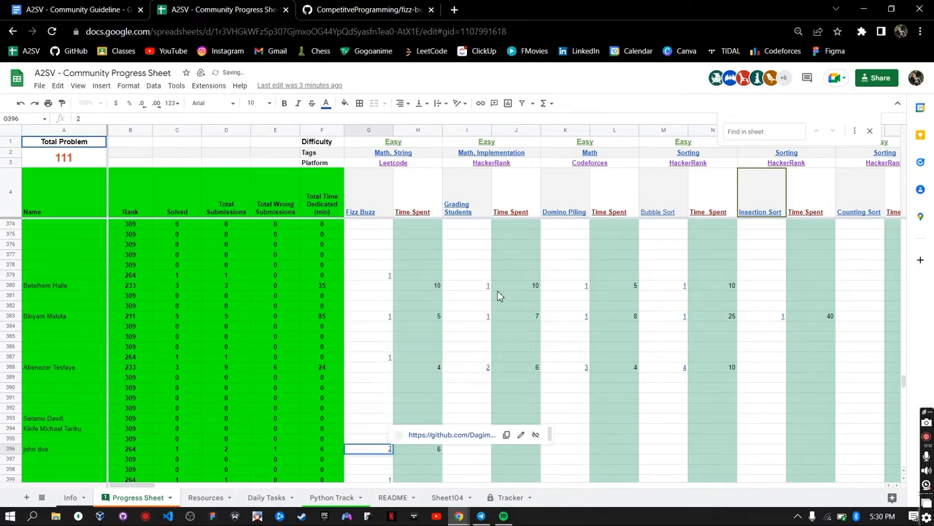
click(427, 451)
click(378, 450)
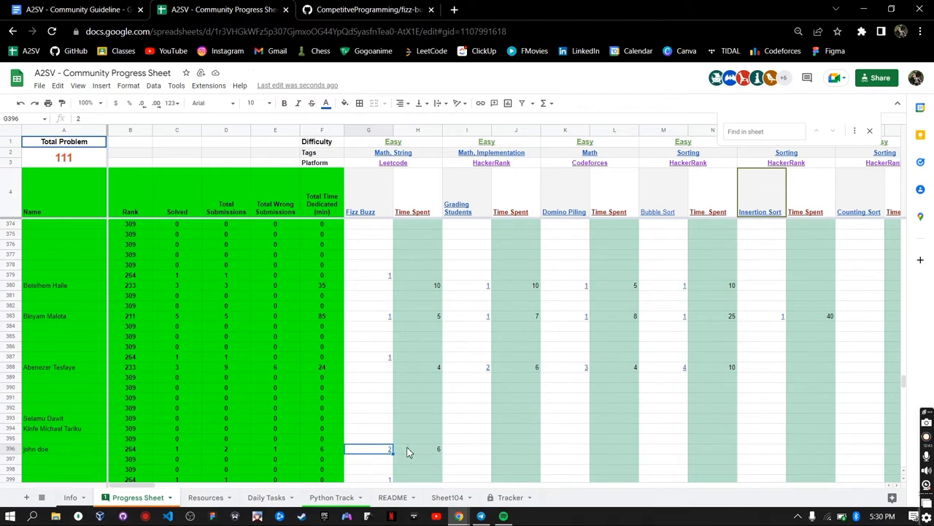
click(430, 454)
scroll(430, 453, down, 1)
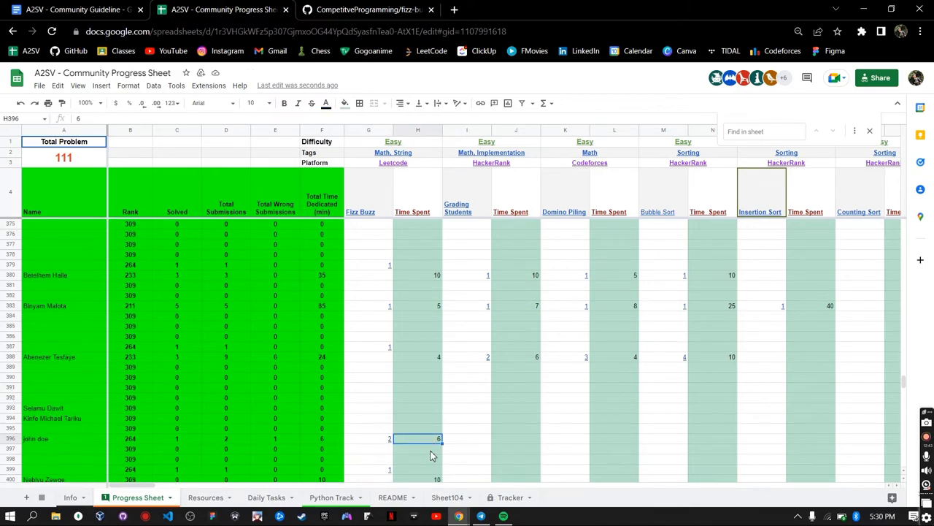
scroll(406, 427, down, 2)
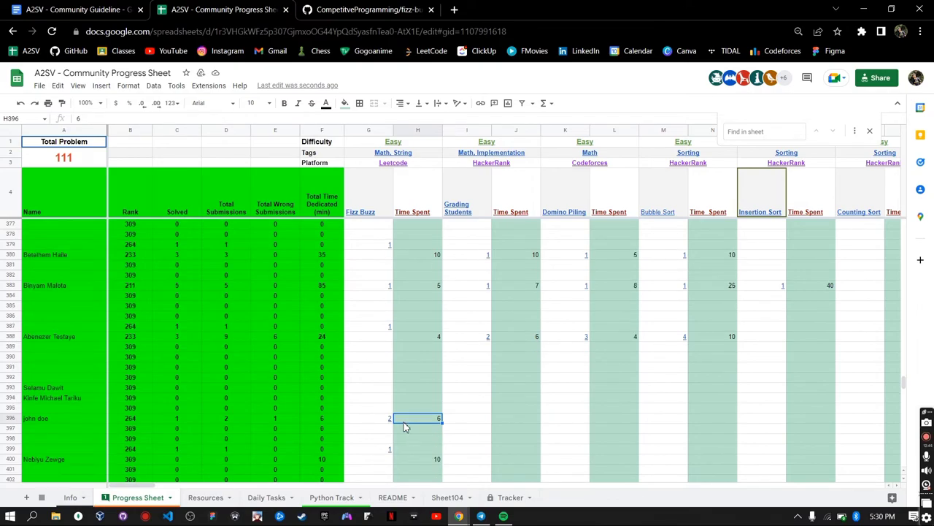
scroll(406, 427, up, 1)
scroll(406, 427, up, 1)
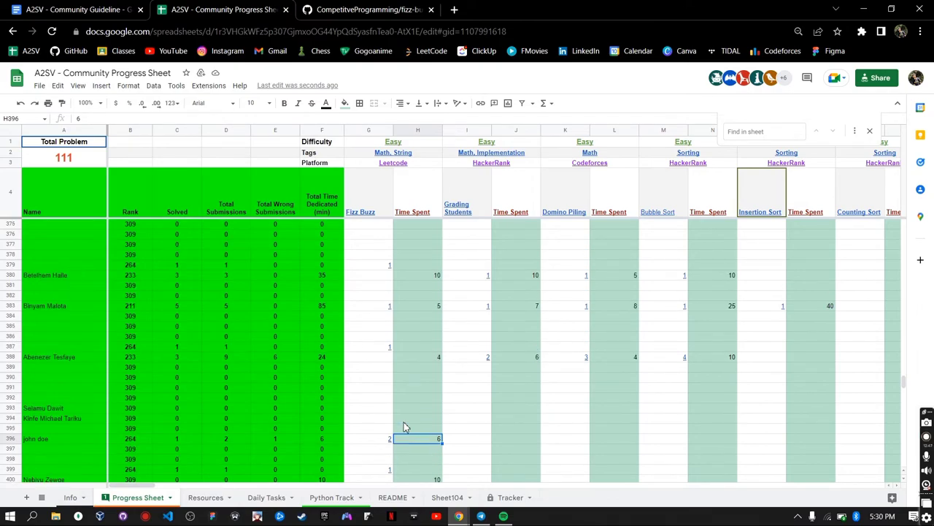
scroll(463, 370, down, 1)
scroll(406, 407, down, 2)
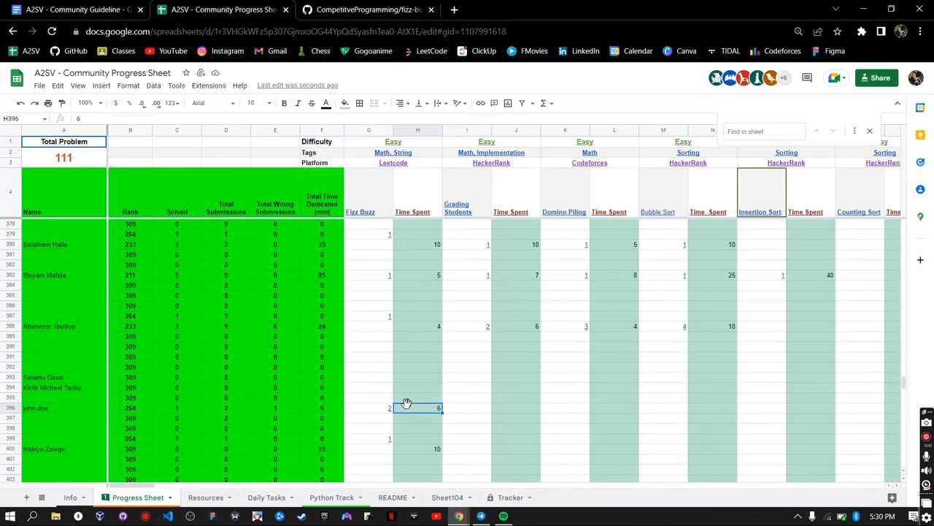
click(176, 409)
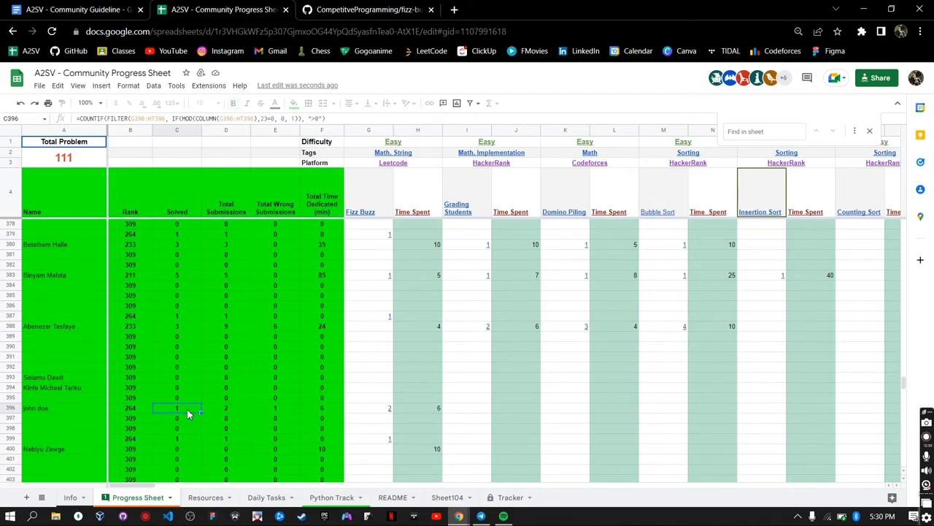
click(232, 407)
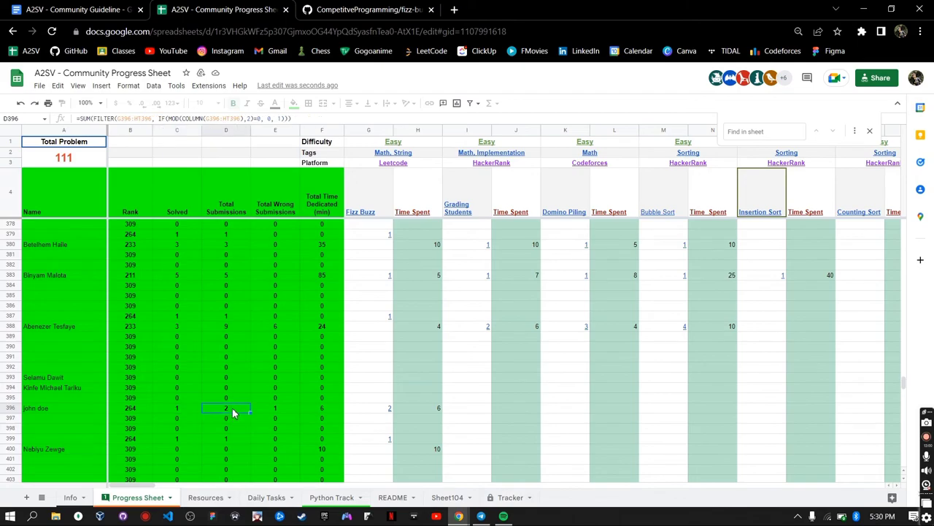
click(285, 413)
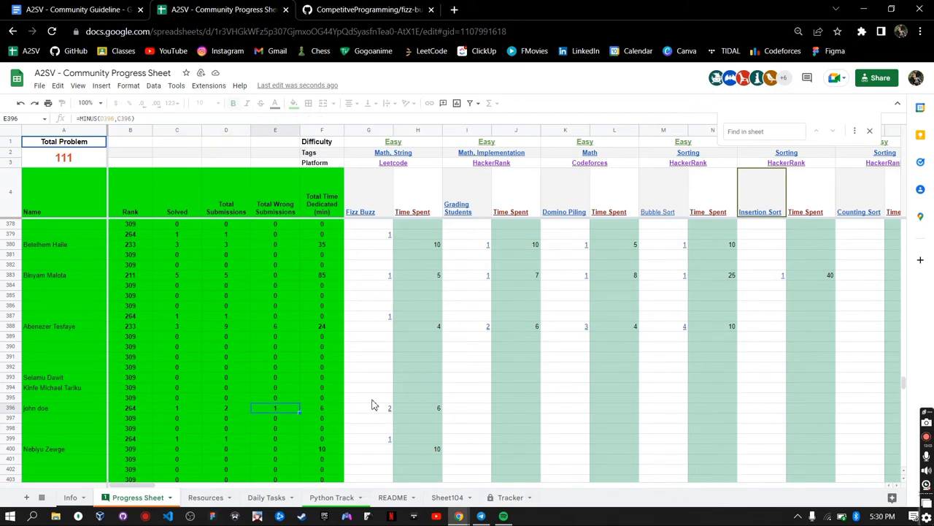
click(323, 414)
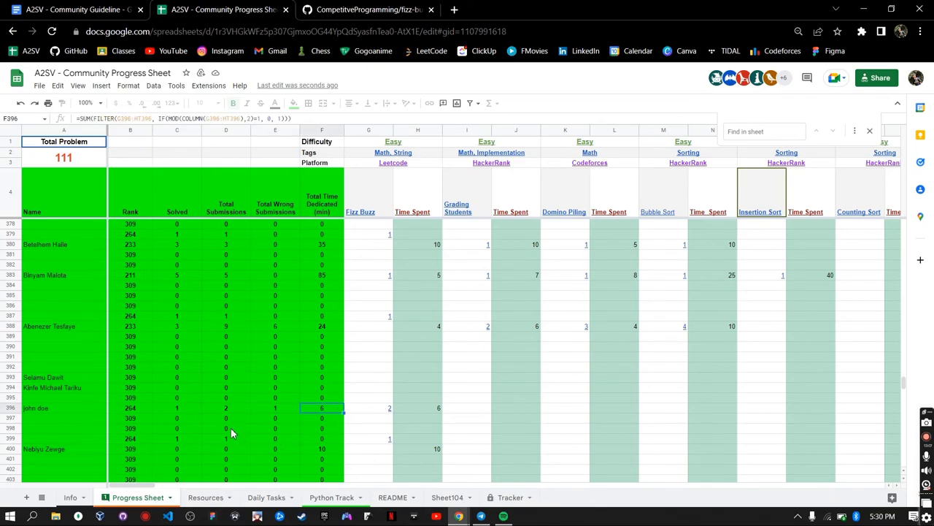